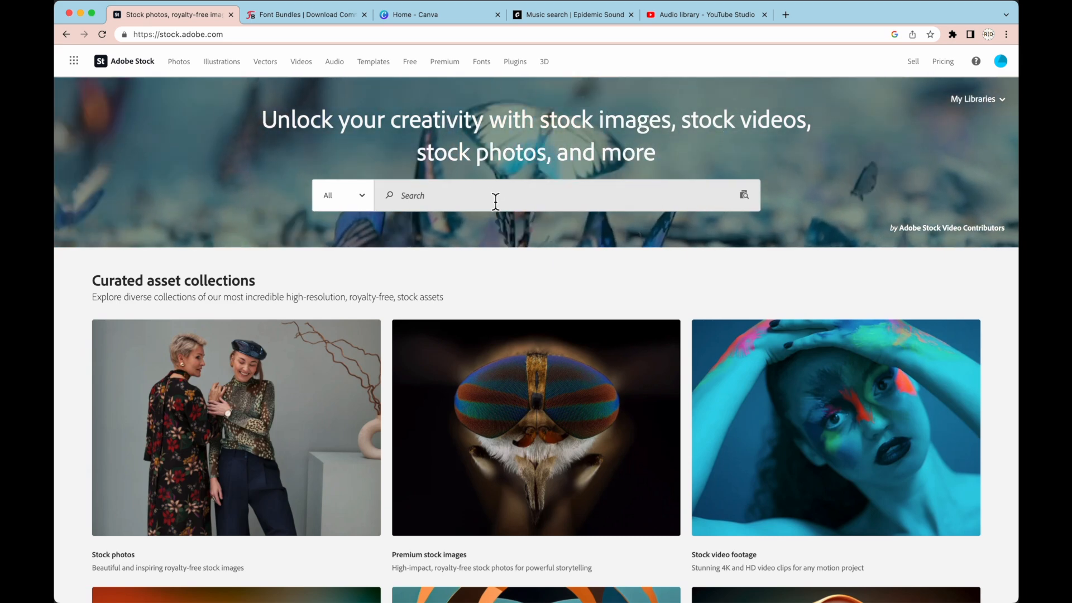
# Step: Search Adobe Stock for "galaxy" and open the details of the dark blue night sky image
pyautogui.click(495, 201)
pyautogui.write('galaxy')
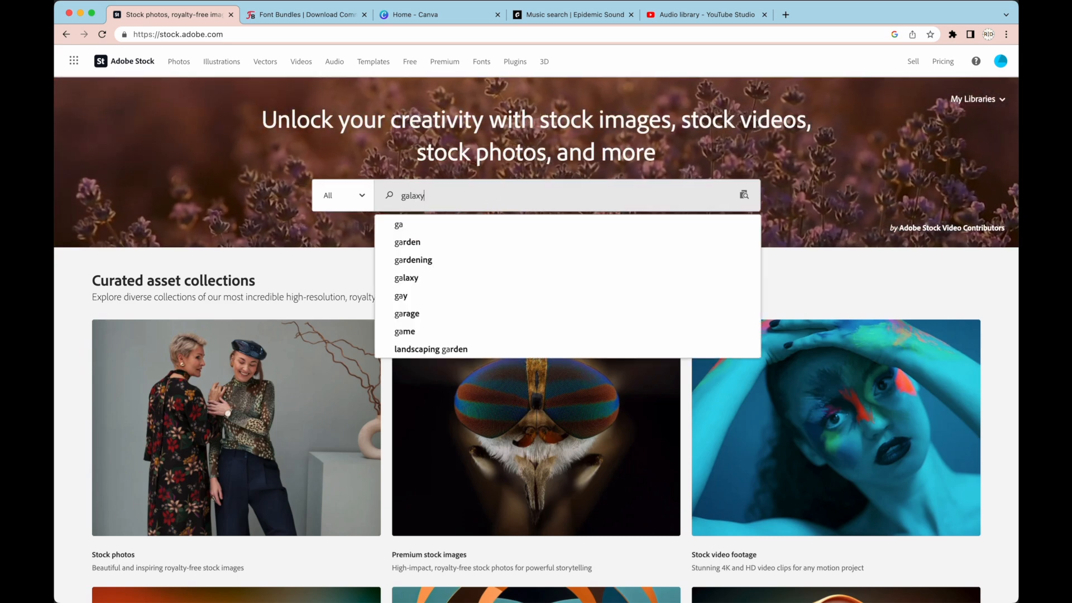
pyautogui.press('Return')
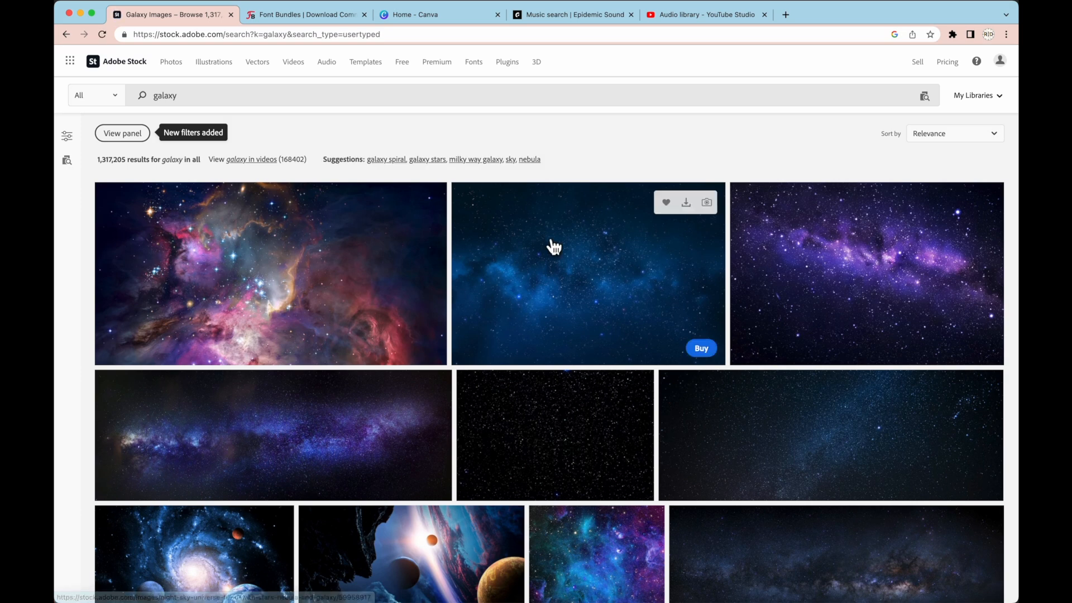
pyautogui.scroll(-3, 613, 302)
pyautogui.click(612, 298)
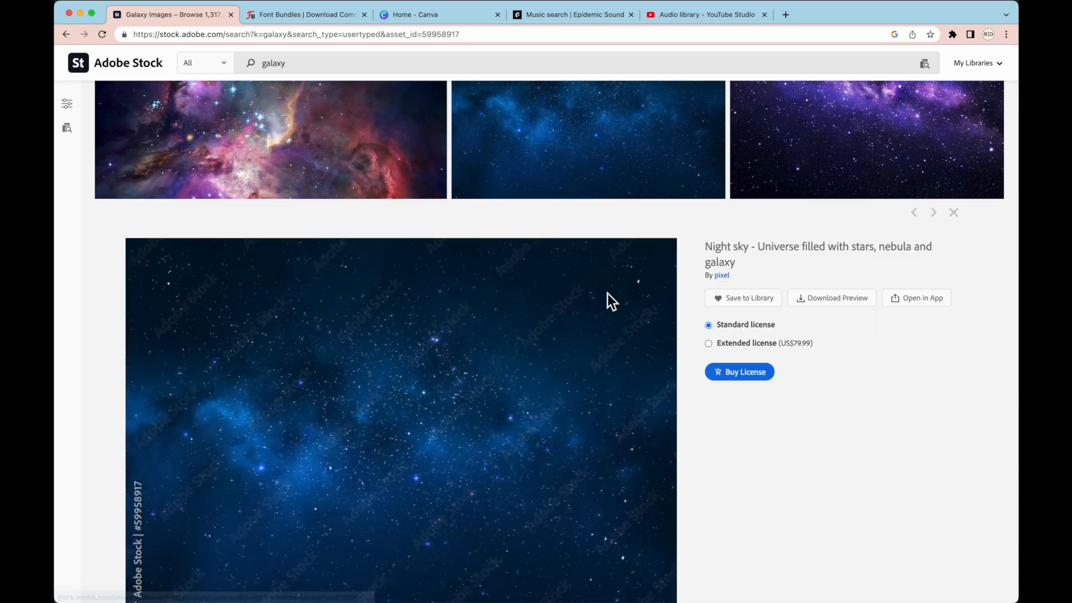
# Step: Open the square blue and purple Galaxy image, view it enlarged, and close the enlarged view
pyautogui.scroll(-5, 608, 294)
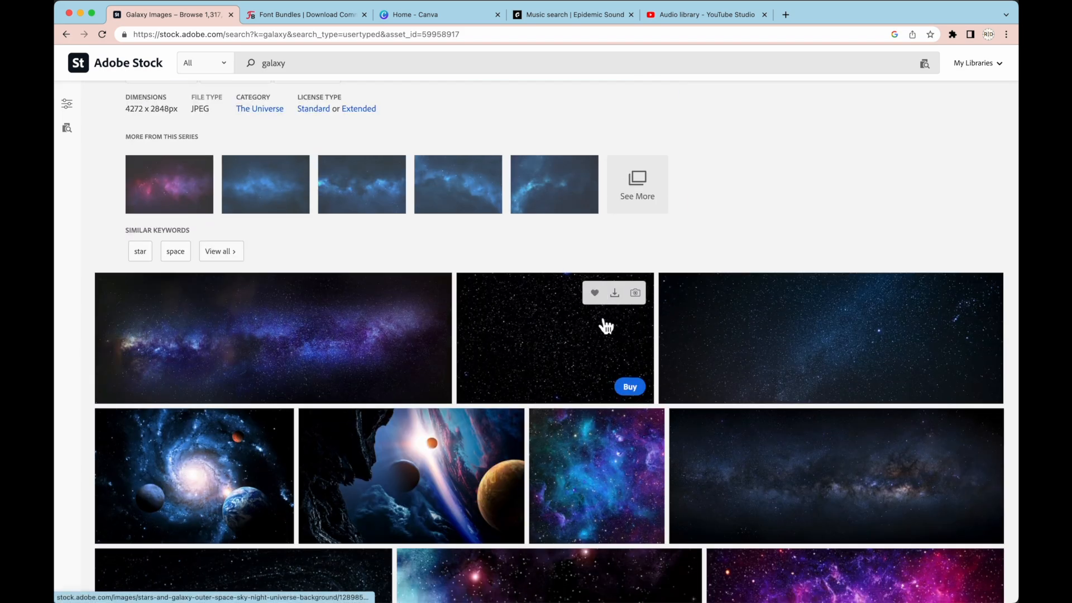
pyautogui.click(583, 472)
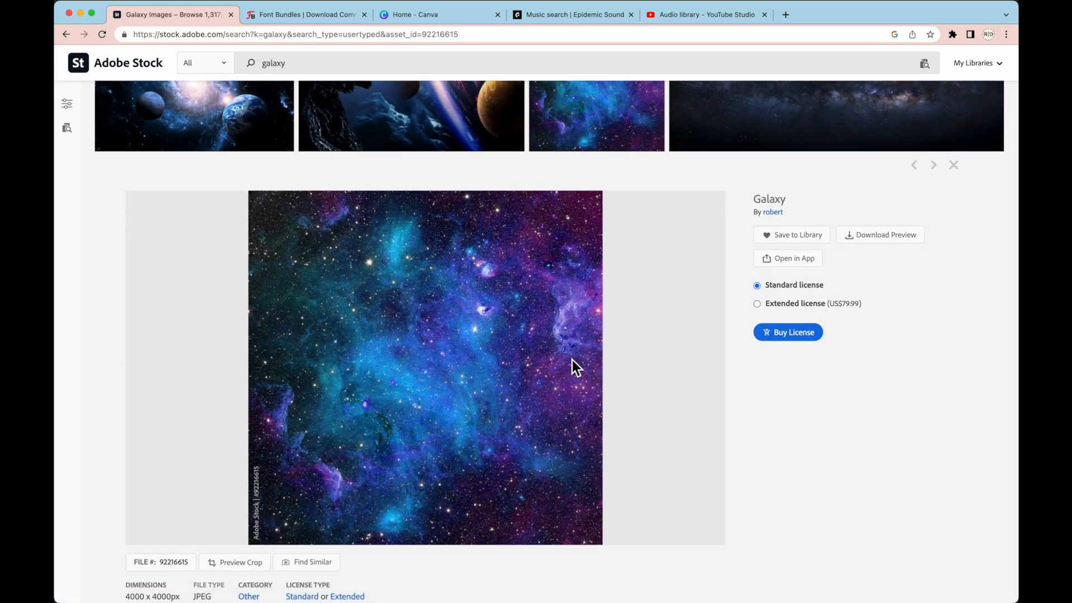
pyautogui.click(572, 359)
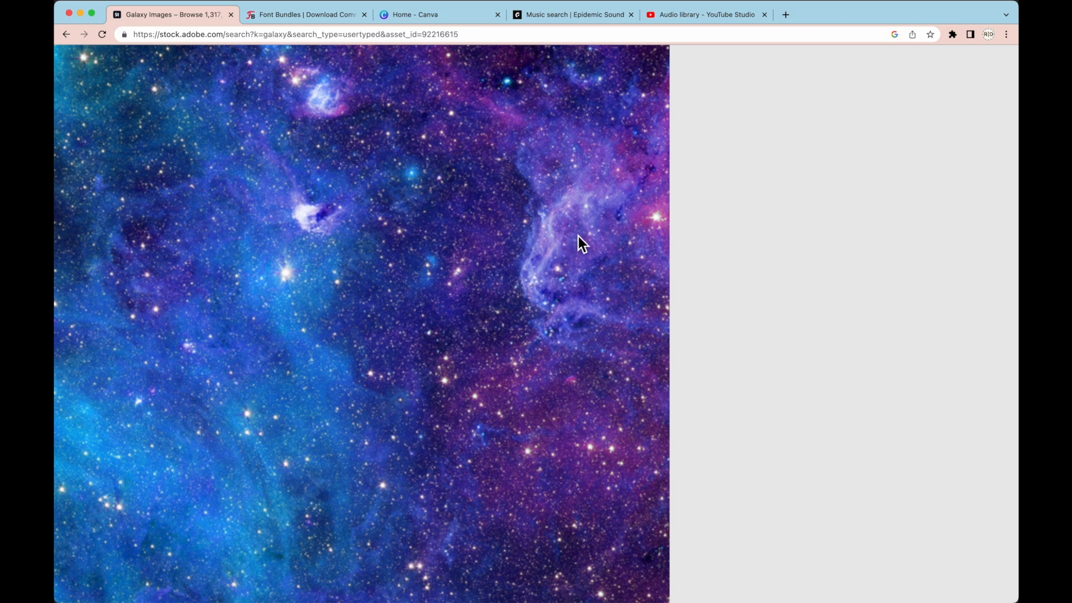
pyautogui.press('Escape')
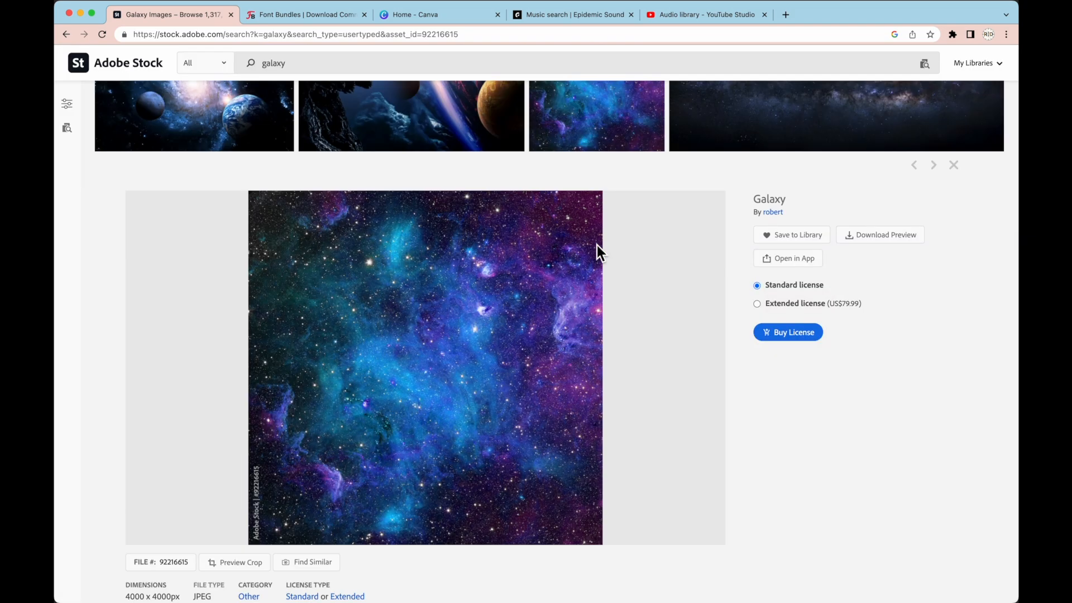
pyautogui.press('Escape')
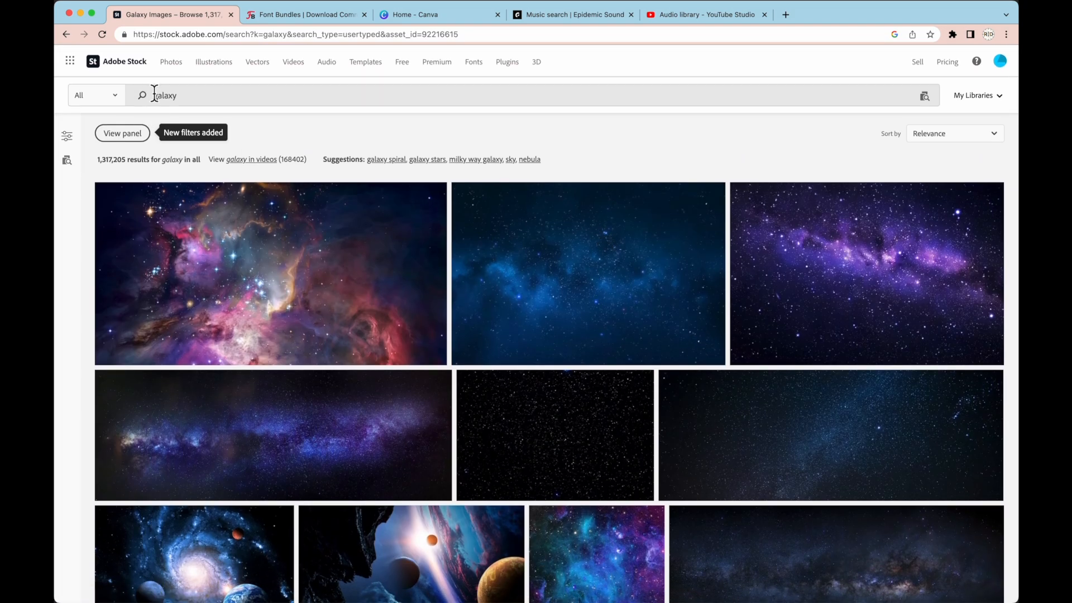
# Step: Search for "pink galaxy" and open the licensed pastel rainbow unicorn background with glitter stars
pyautogui.click(155, 96)
pyautogui.write('pink')
pyautogui.press('Return')
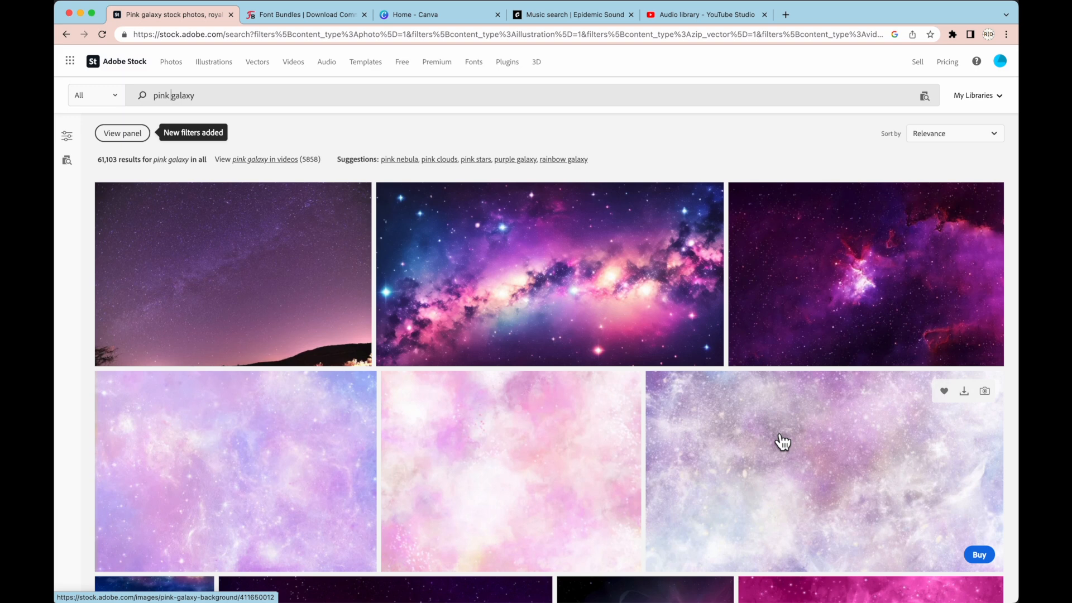
pyautogui.scroll(-3, 783, 442)
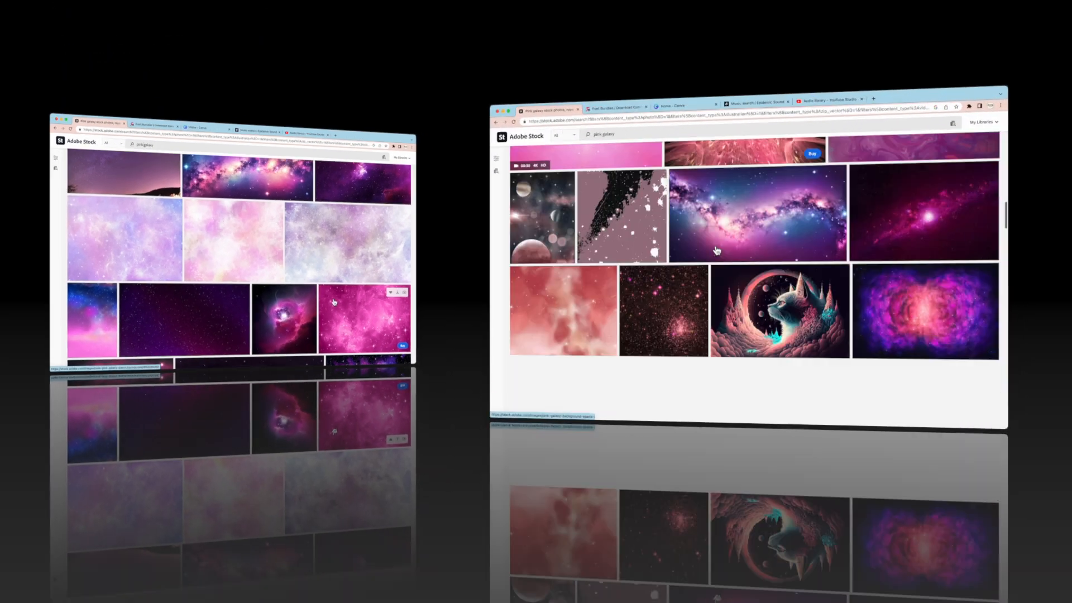
pyautogui.scroll(-8, 497, 284)
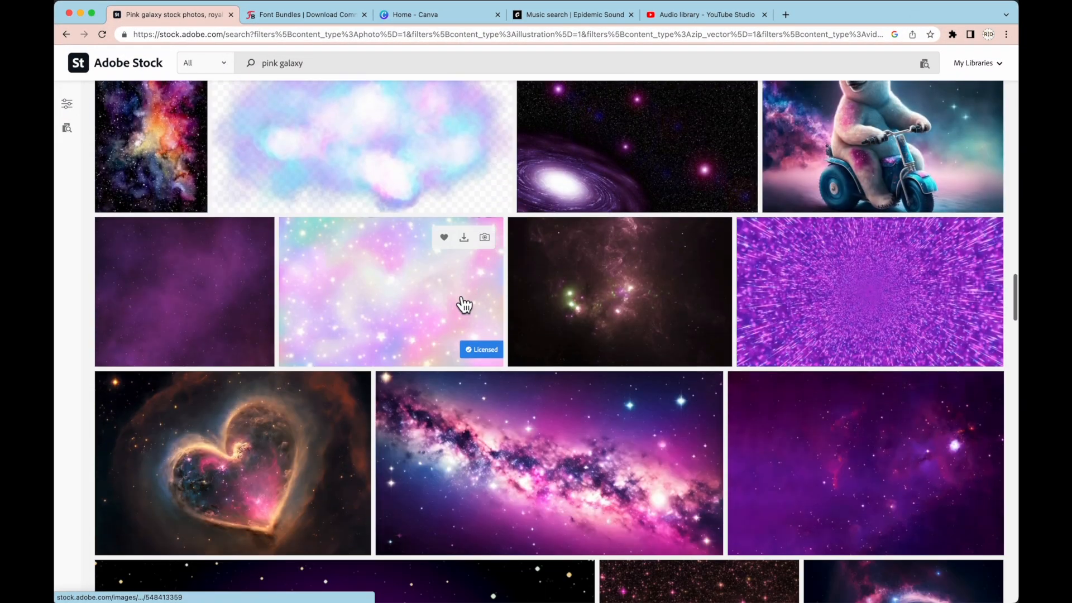
pyautogui.click(461, 303)
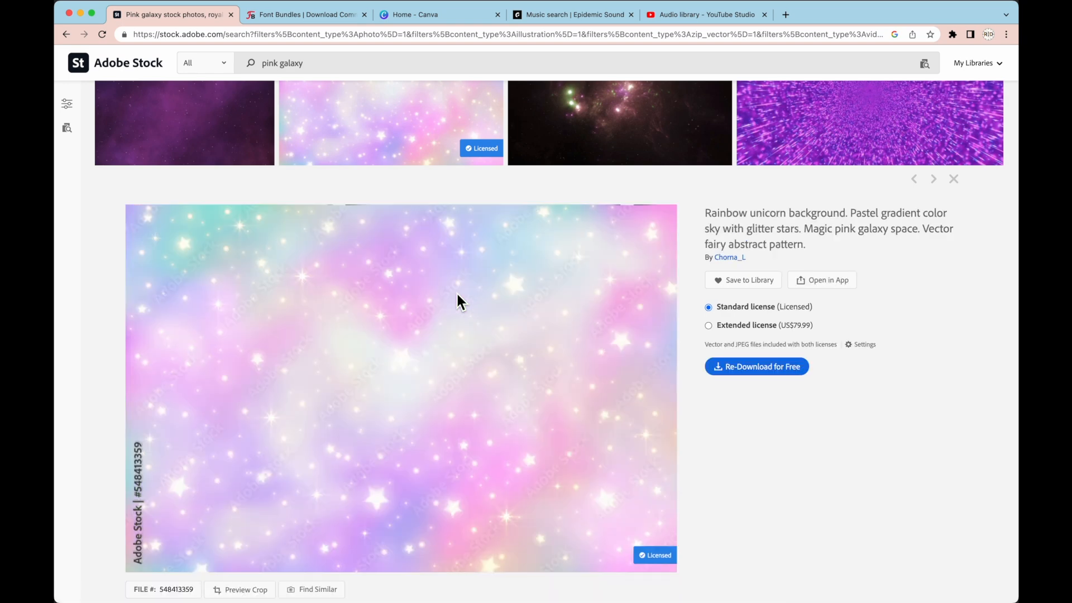
# Step: View another pastel background from the same series and return to the licensed one
pyautogui.scroll(-3, 457, 291)
pyautogui.click(169, 547)
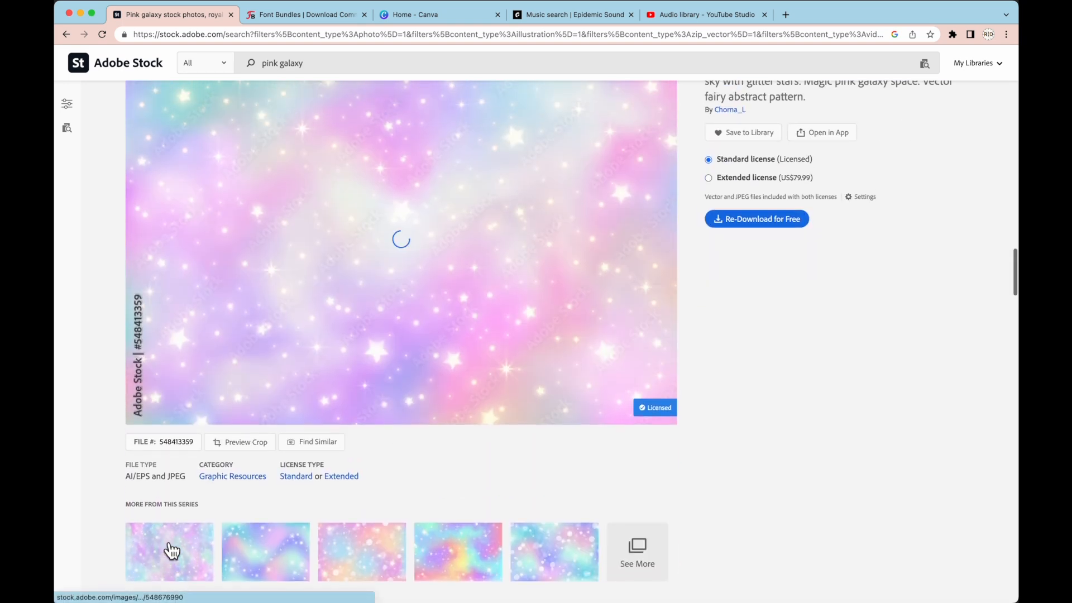
pyautogui.scroll(1, 433, 368)
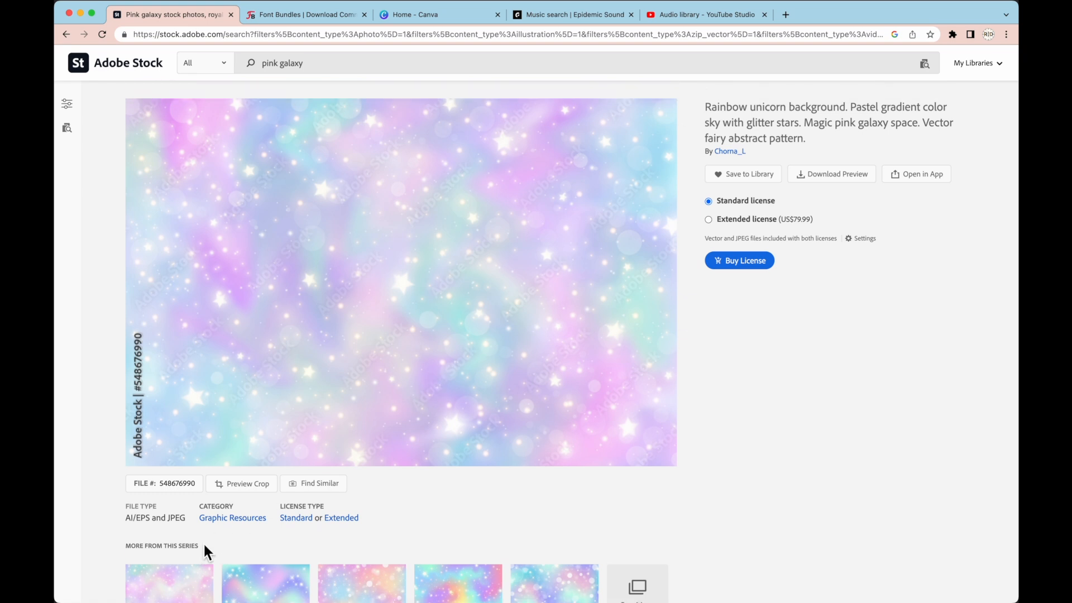
pyautogui.click(196, 577)
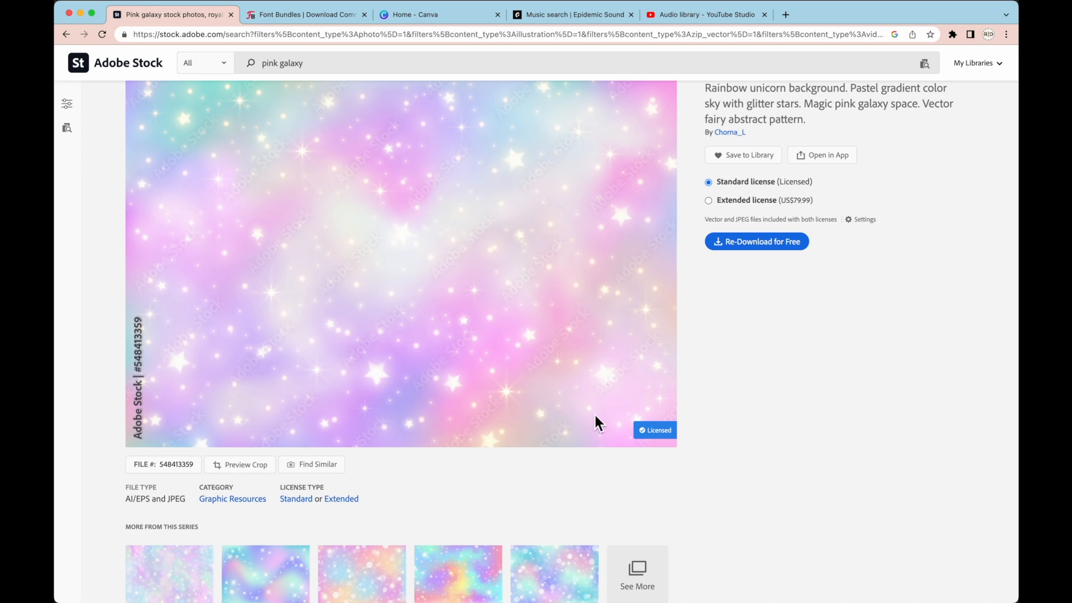
pyautogui.scroll(2, 596, 423)
pyautogui.scroll(-1, 379, 342)
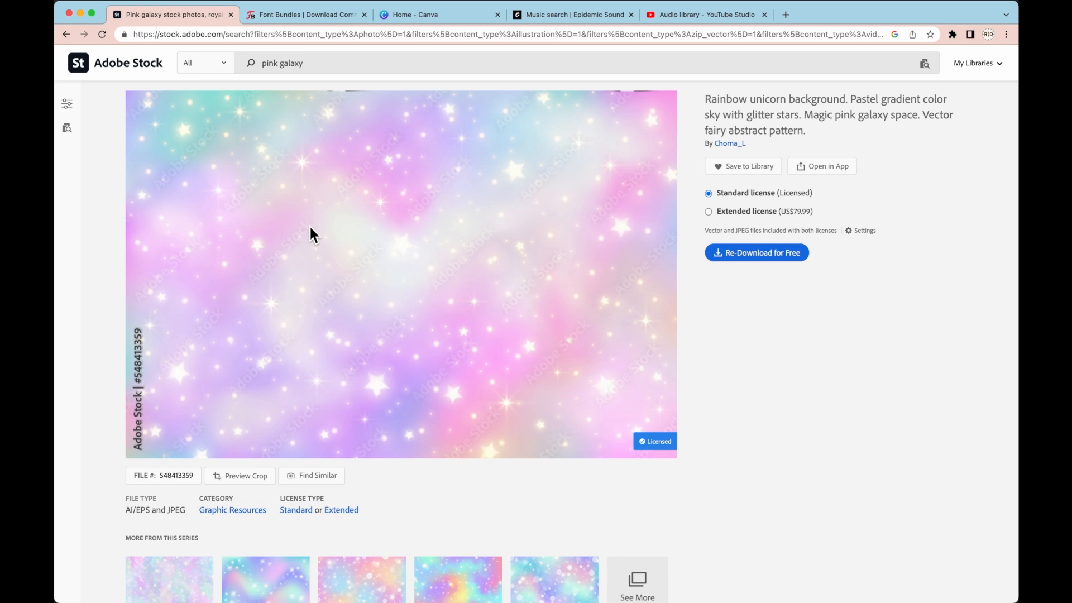
# Step: Check the free font categories on Font Bundles and return to the pastel background on Adobe Stock
pyautogui.click(282, 20)
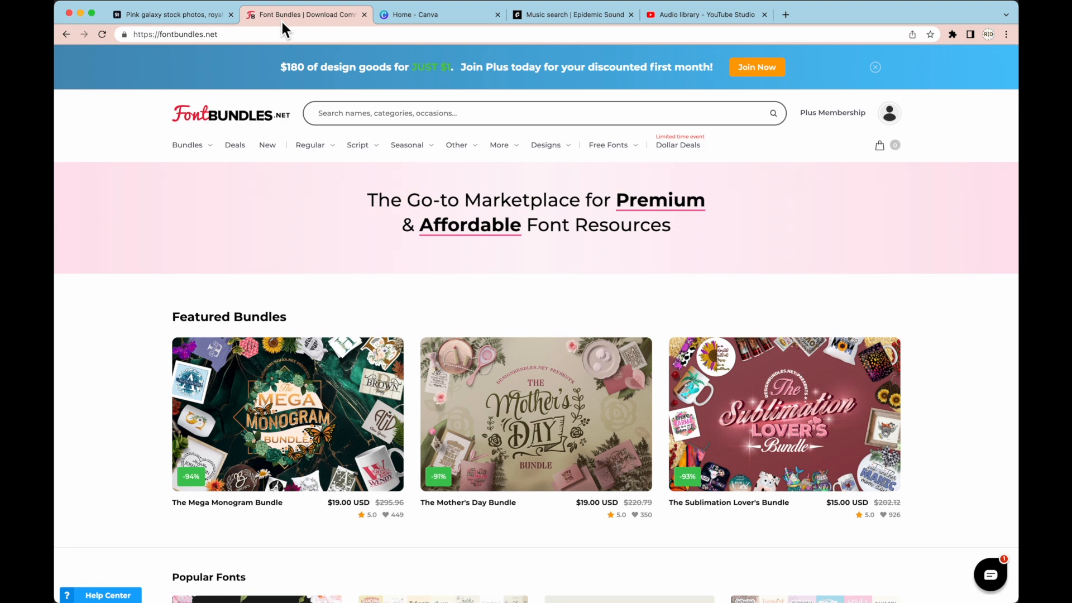
pyautogui.moveTo(607, 149)
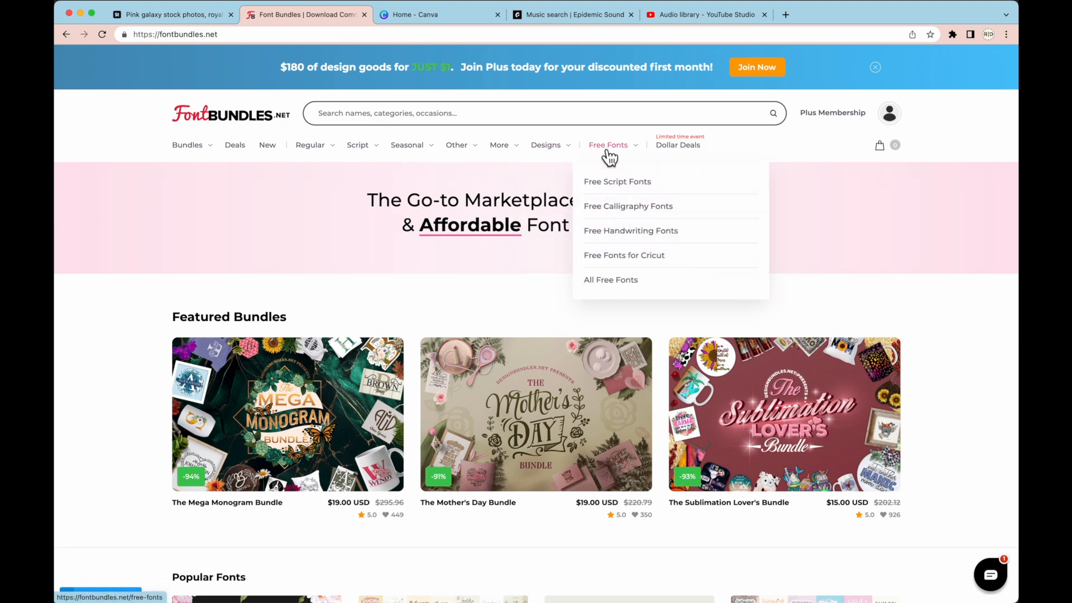
pyautogui.click(215, 18)
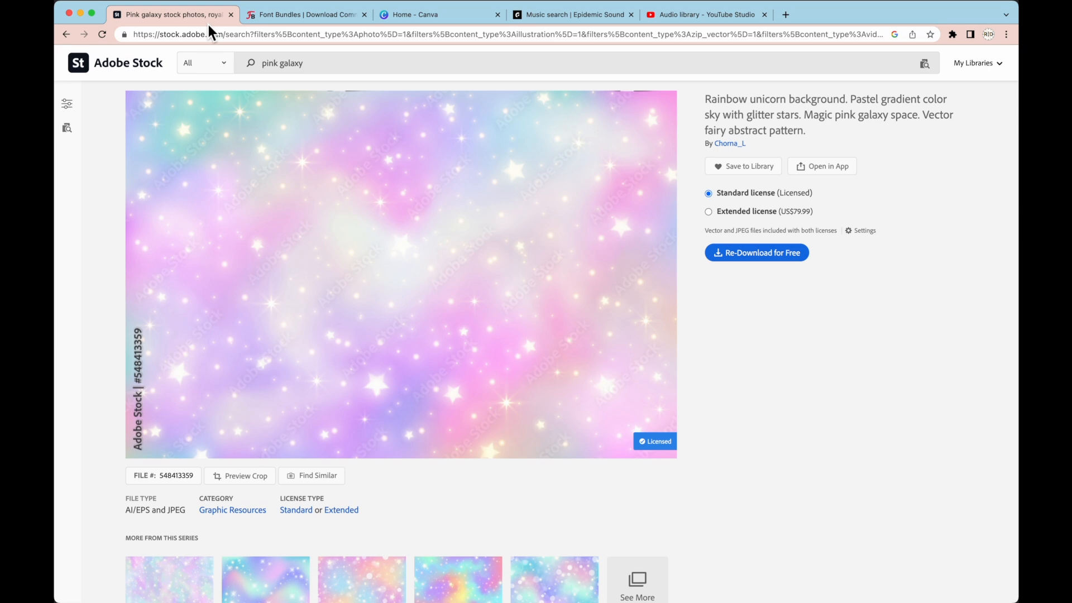
# Step: Switch to Font Bundles and search its fonts for "galaxy"
pyautogui.click(271, 15)
pyautogui.click(363, 124)
pyautogui.write('galaxy')
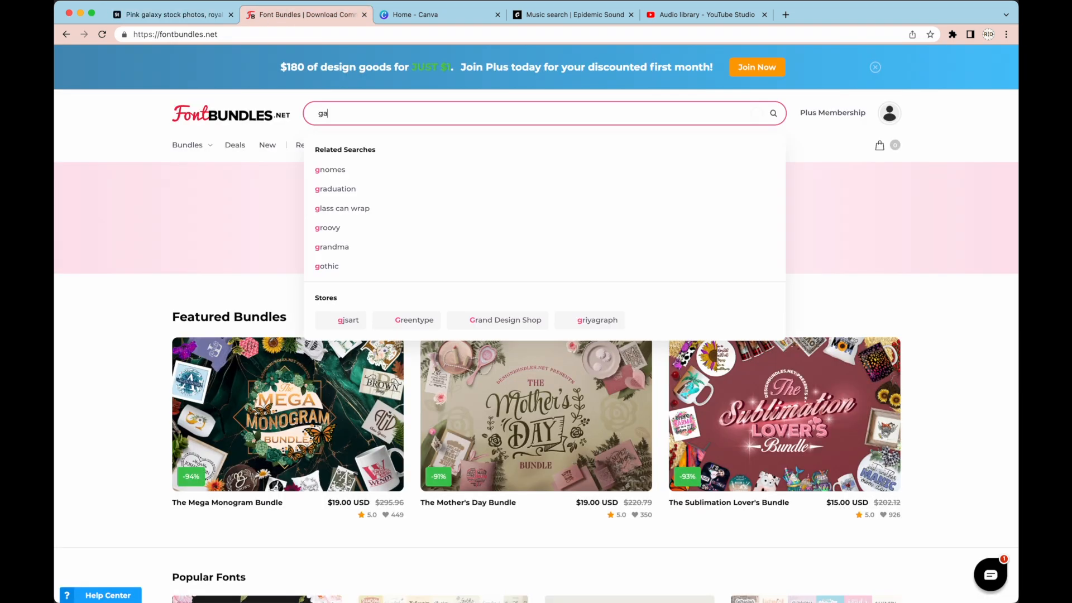
pyautogui.press('Return')
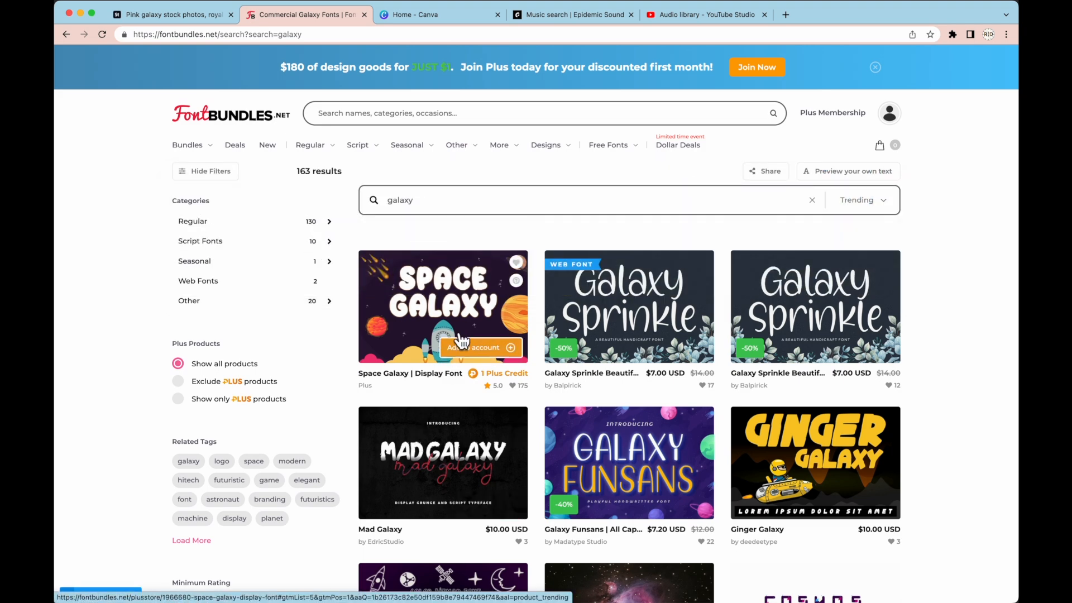
# Step: Browse the galaxy font results and open the Space Galaxy display font
pyautogui.scroll(-3, 461, 340)
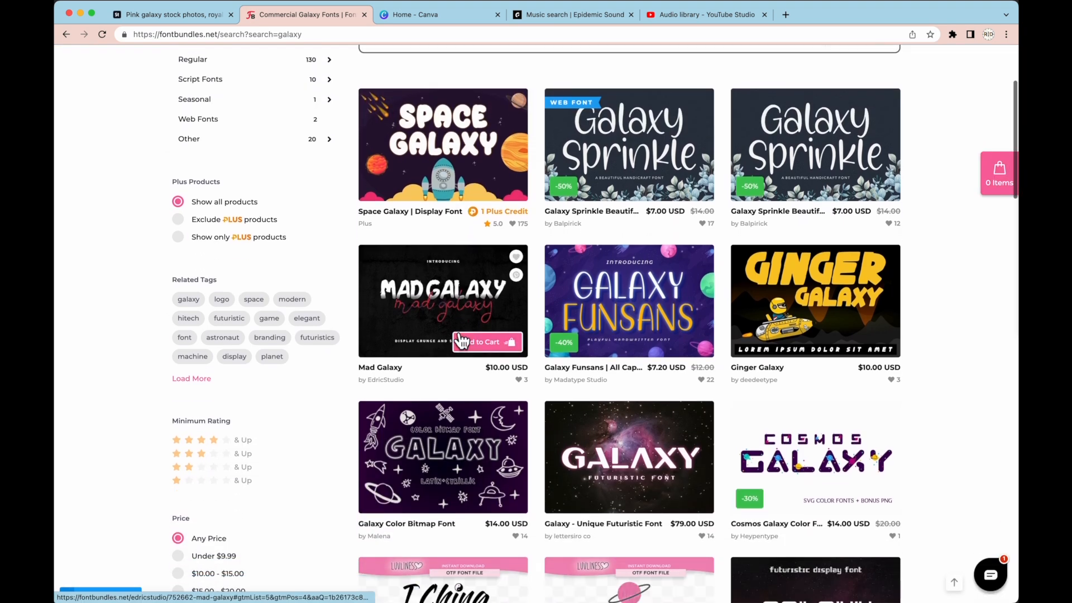
pyautogui.scroll(-3, 461, 339)
pyautogui.scroll(-5, 461, 340)
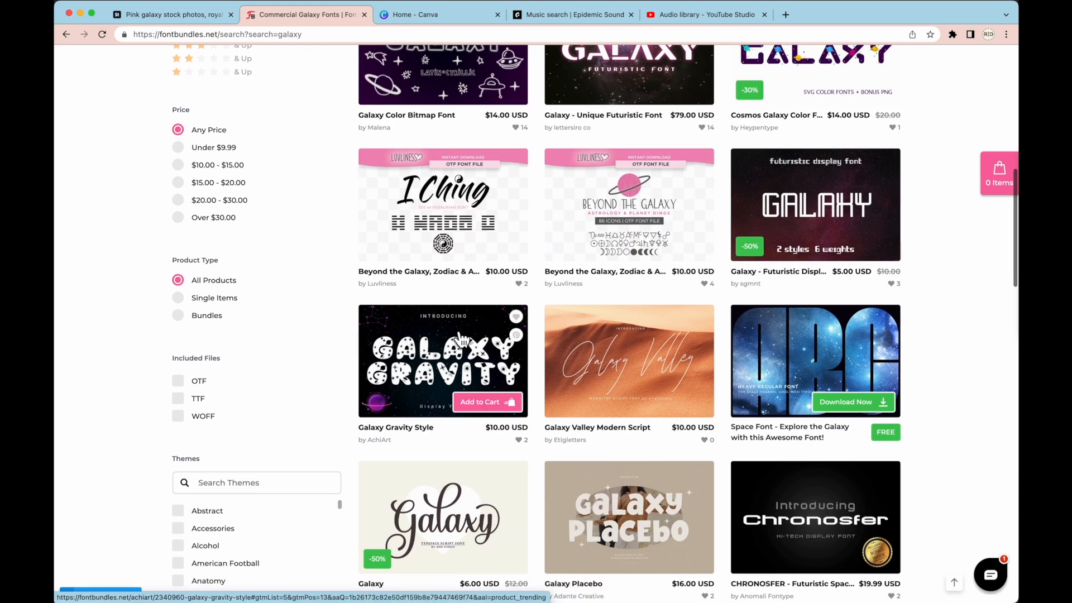
pyautogui.scroll(5, 461, 340)
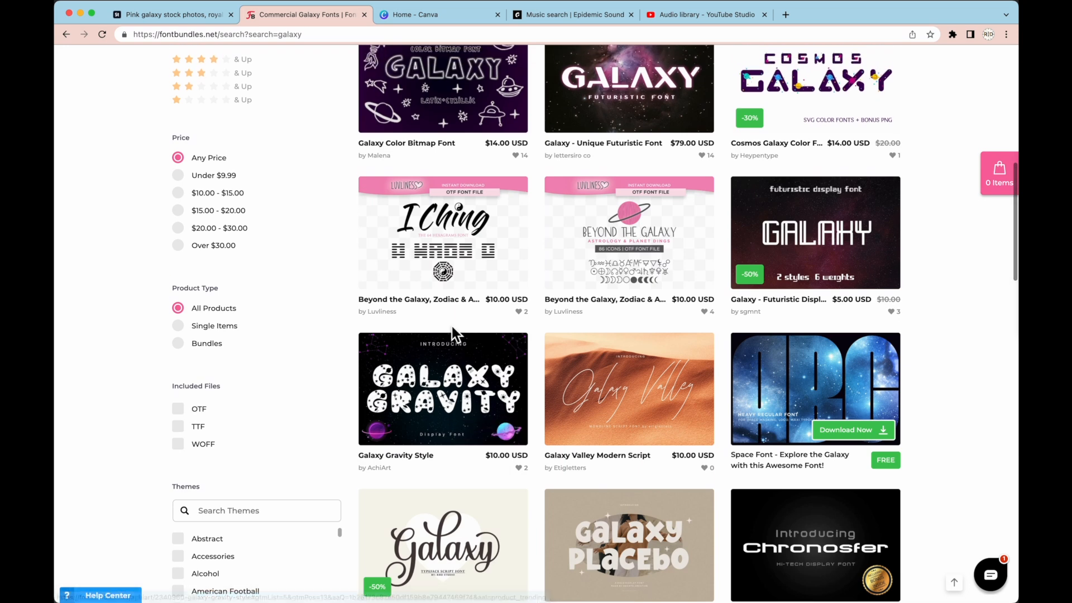
pyautogui.scroll(5, 453, 333)
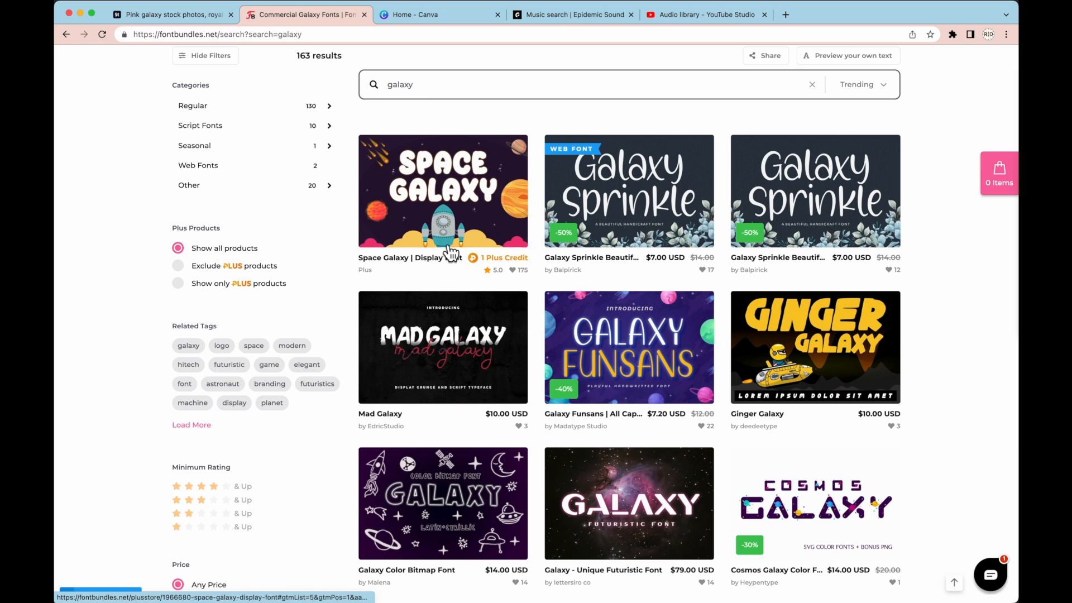
pyautogui.click(430, 199)
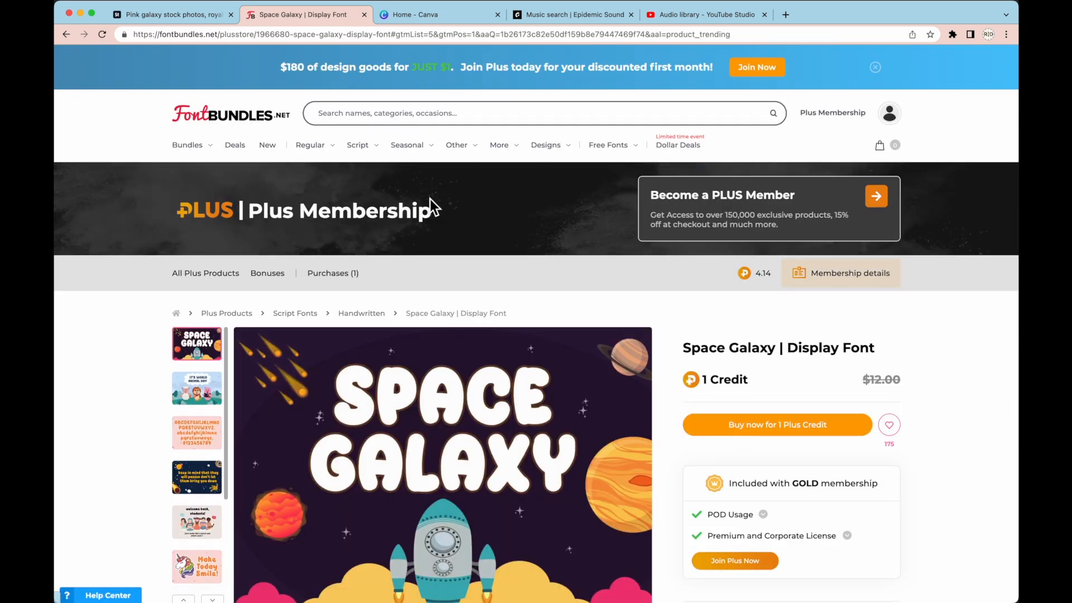
# Step: Preview the text "Hello!" in the Space Galaxy font on its product page
pyautogui.scroll(-1, 430, 199)
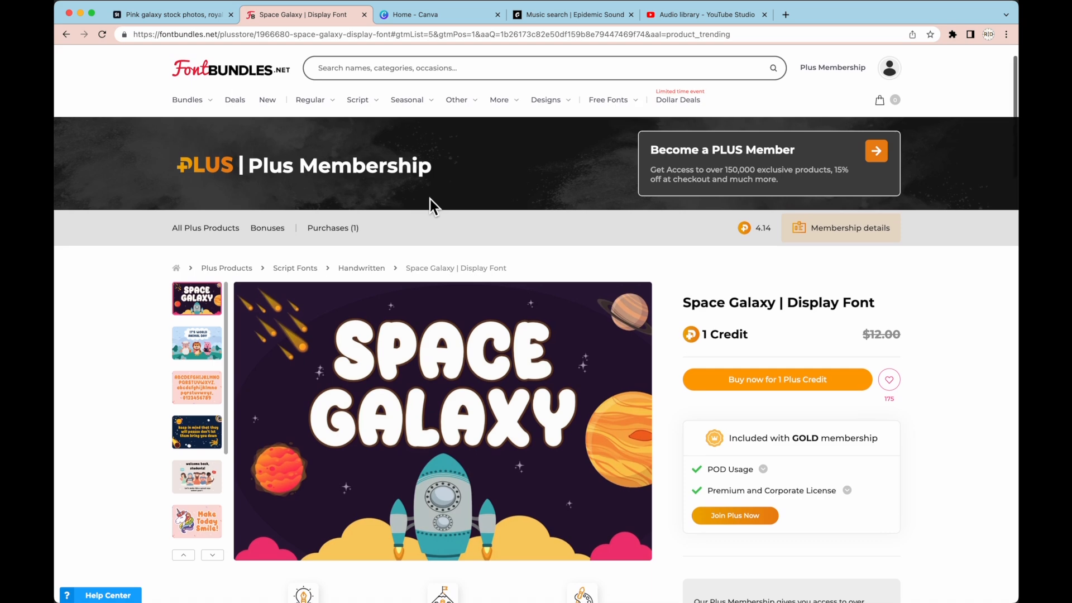
pyautogui.scroll(-2, 430, 199)
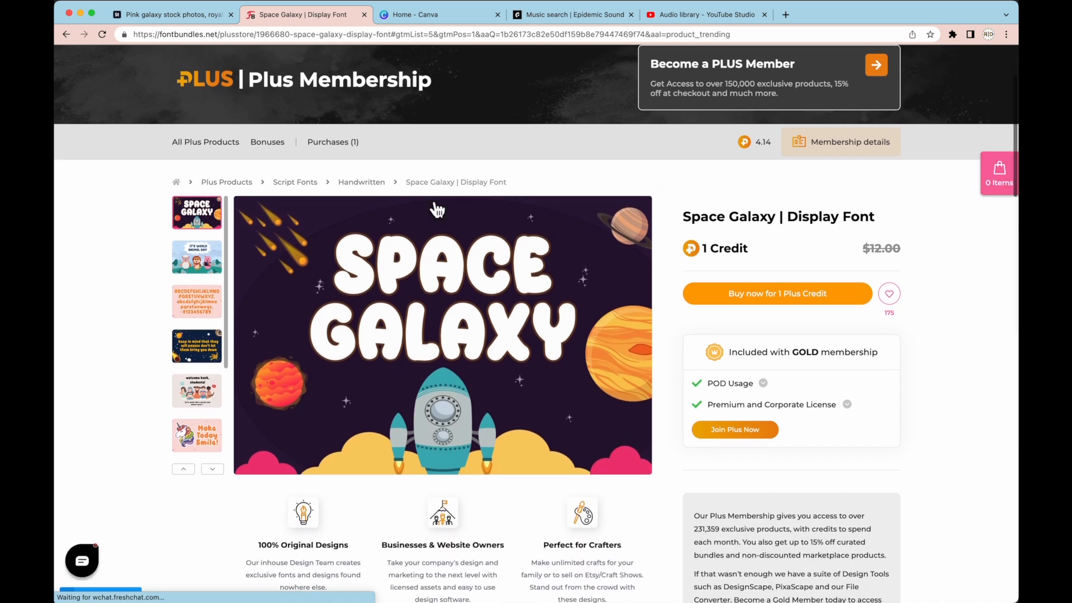
pyautogui.scroll(-3, 438, 210)
pyautogui.scroll(-20, 437, 210)
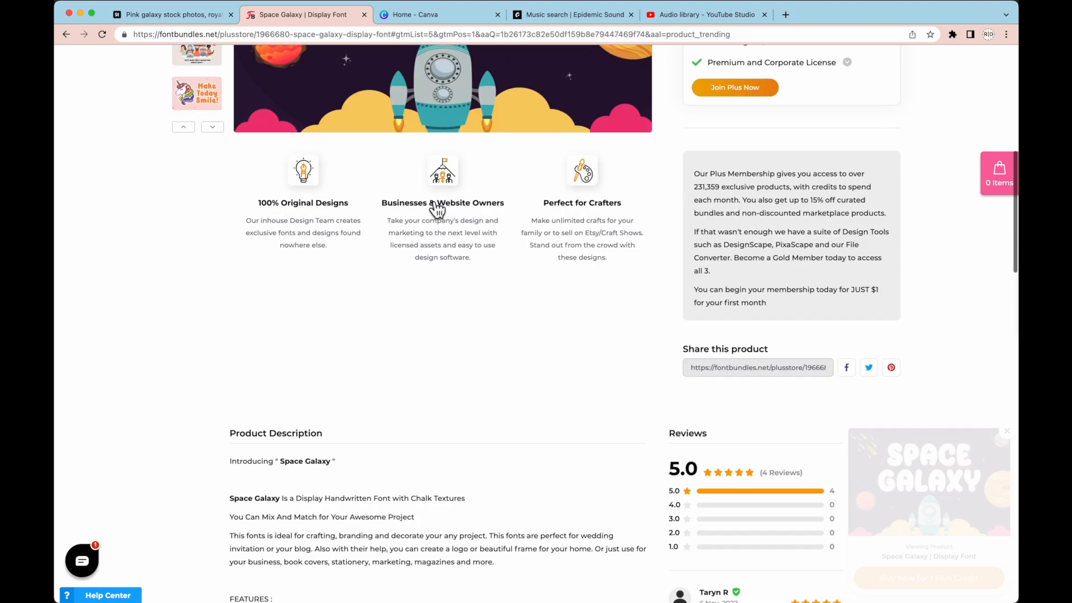
pyautogui.scroll(-5, 430, 200)
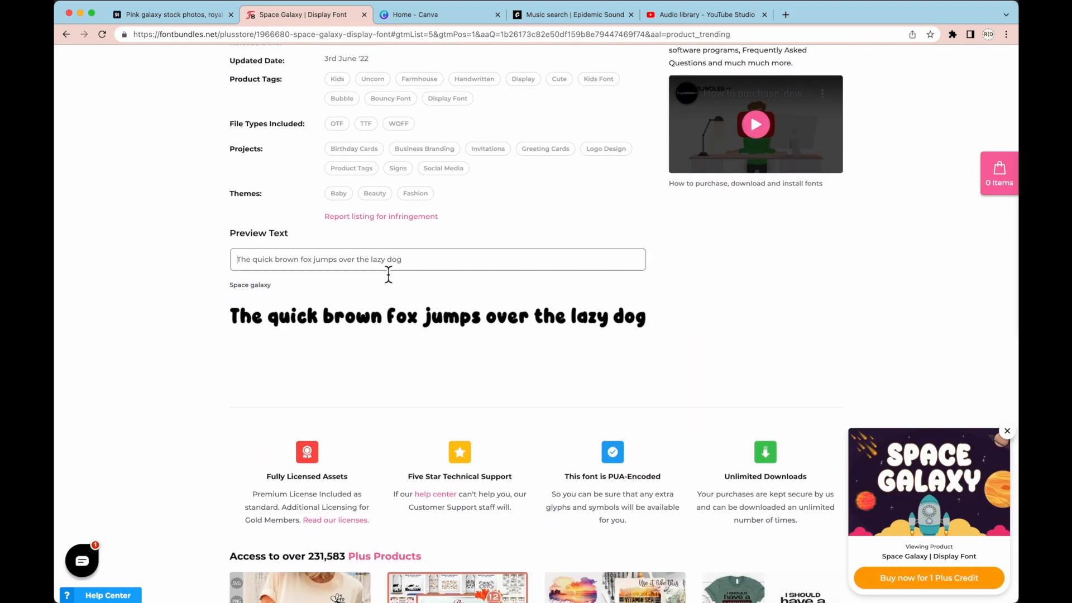
pyautogui.write('Hello!')
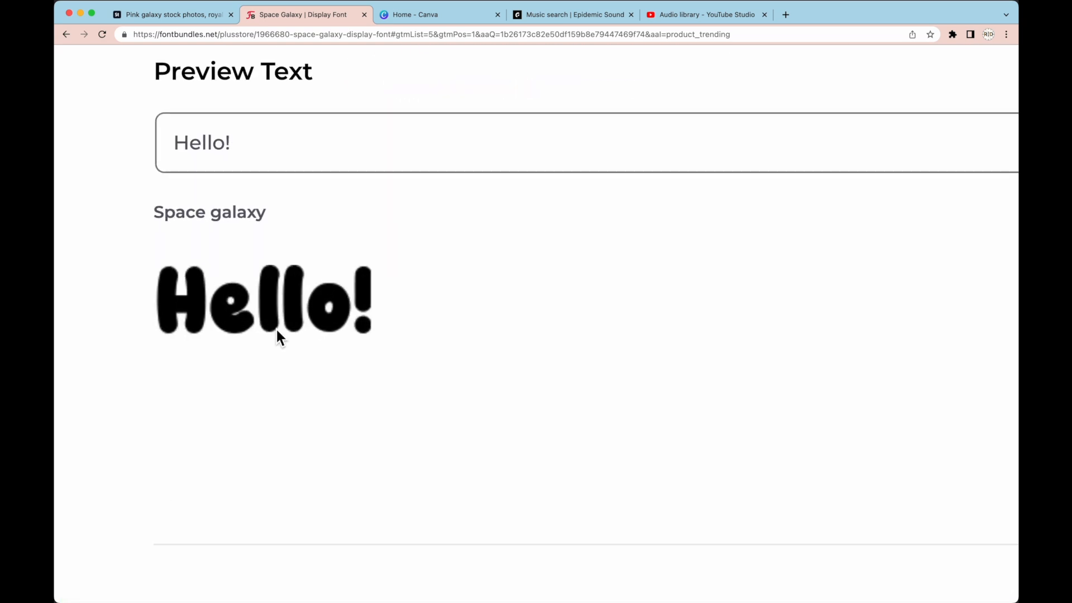
pyautogui.tripleClick(281, 145)
pyautogui.write('1234')
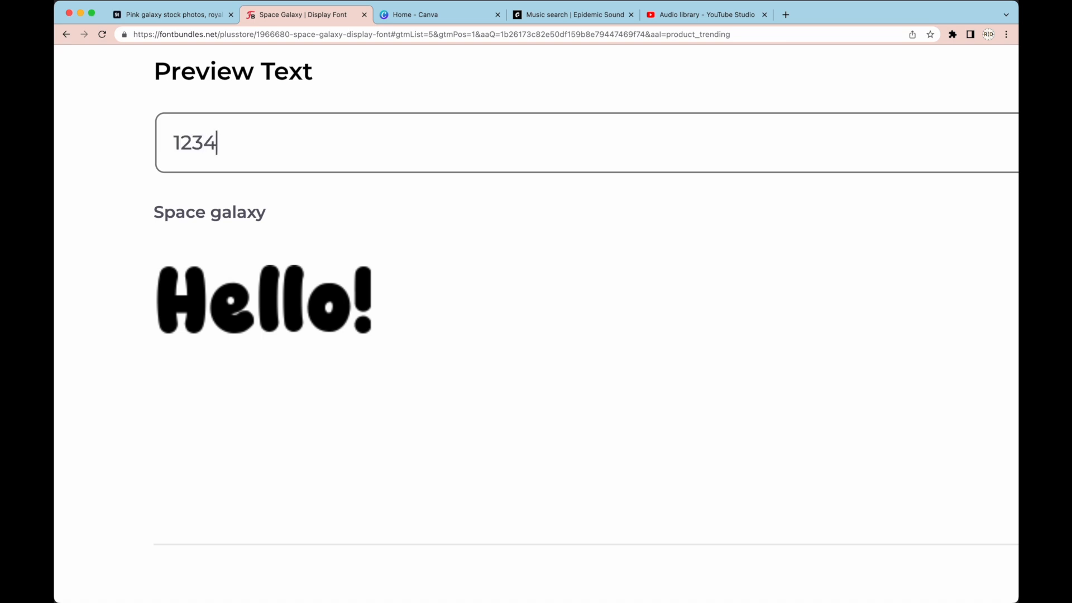
pyautogui.write('567890')
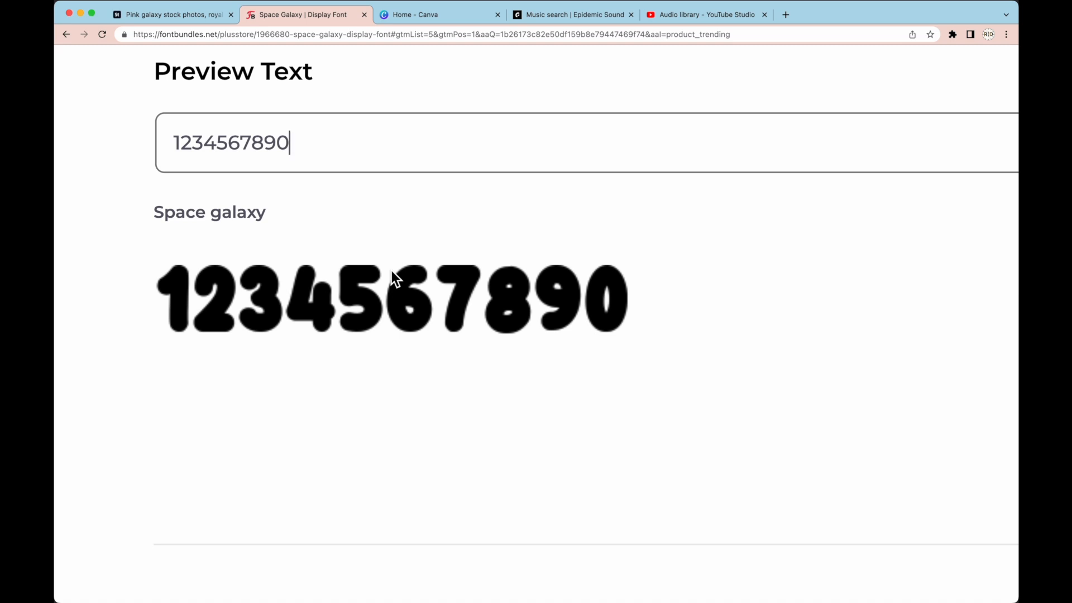
pyautogui.press('super+a')
pyautogui.press('super+c')
pyautogui.press('super+0')
# Step: Search Font Bundles for "space quest" and open the Space Quest font's product page
pyautogui.scroll(10, 391, 270)
pyautogui.scroll(10, 390, 270)
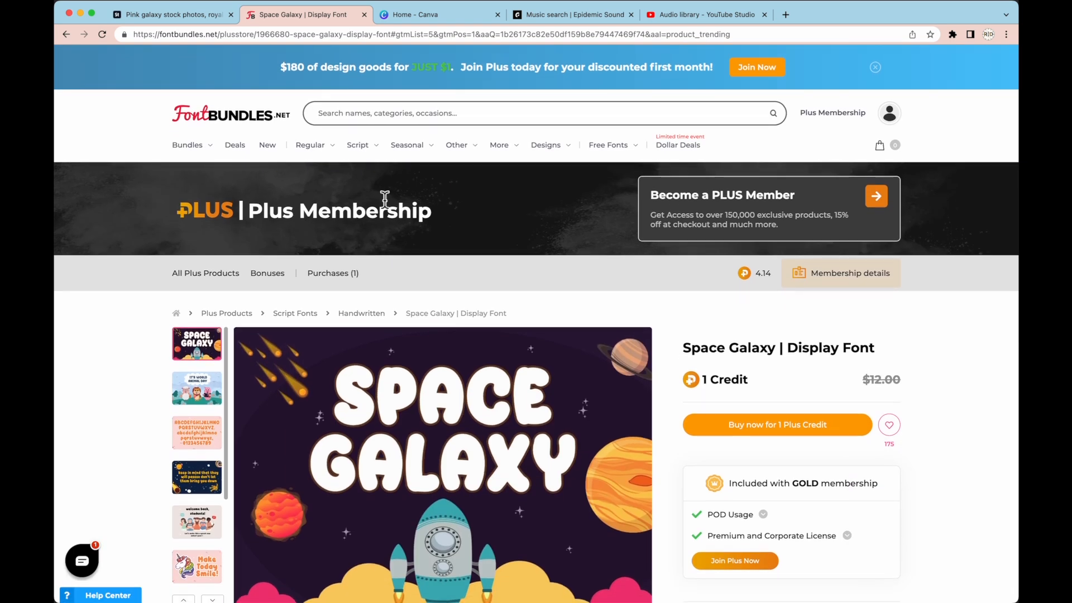
pyautogui.click(379, 115)
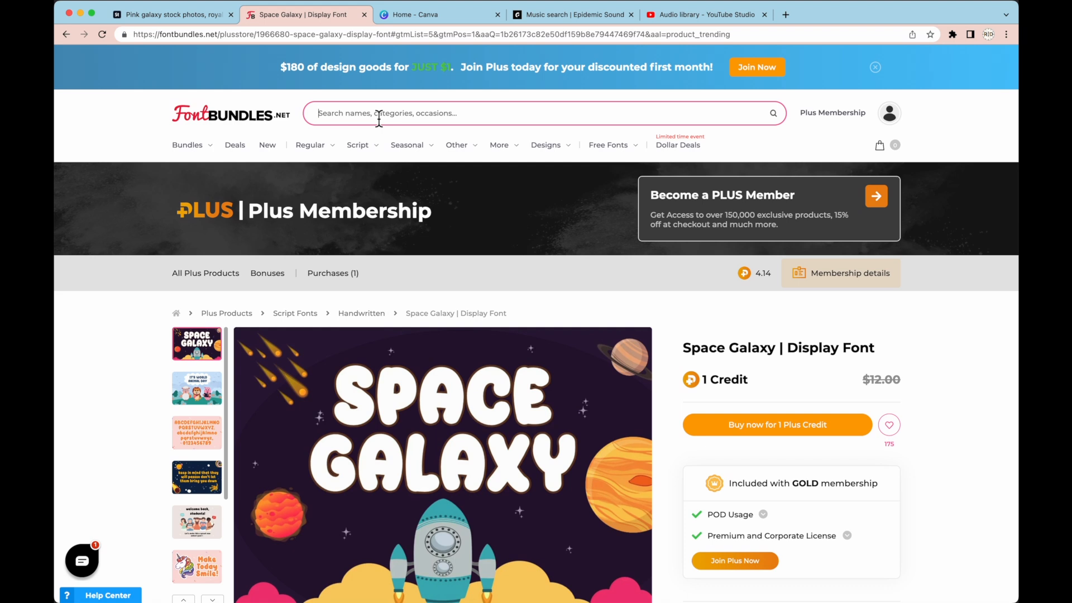
pyautogui.write('space quest')
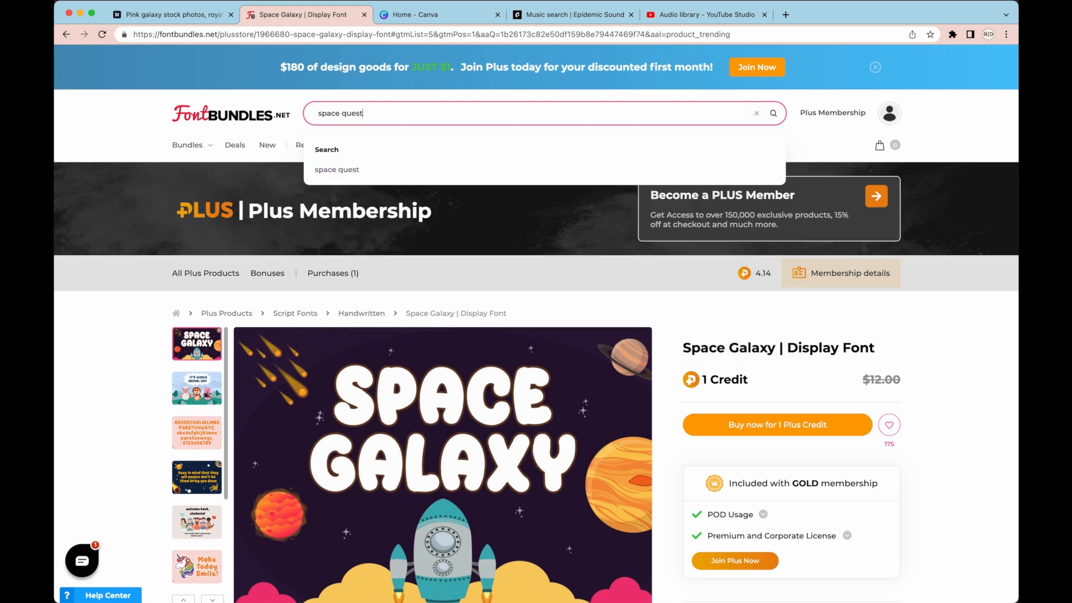
pyautogui.press('Return')
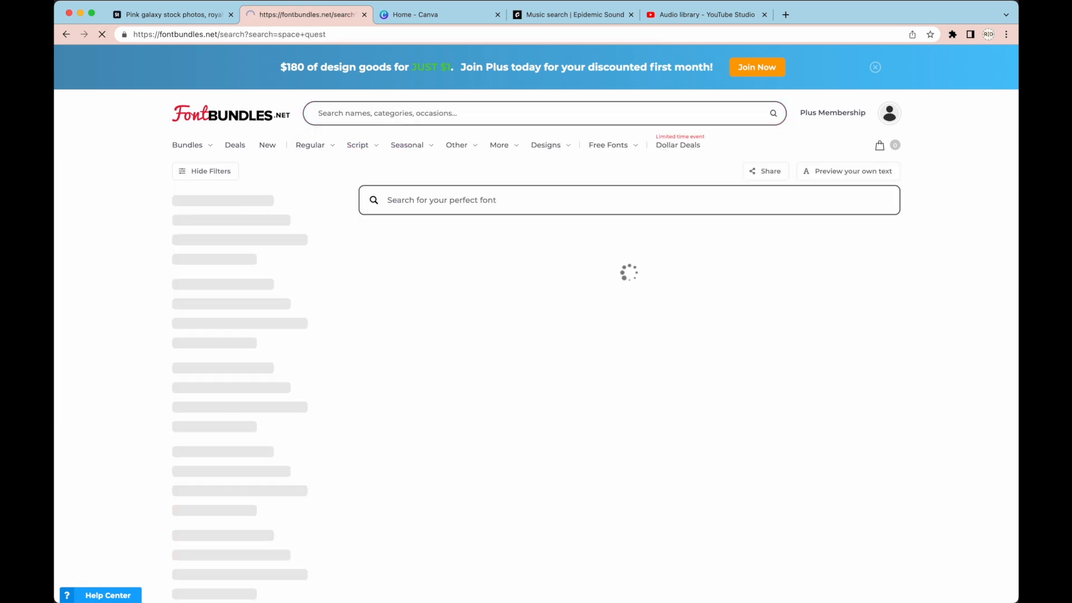
pyautogui.moveTo(436, 152)
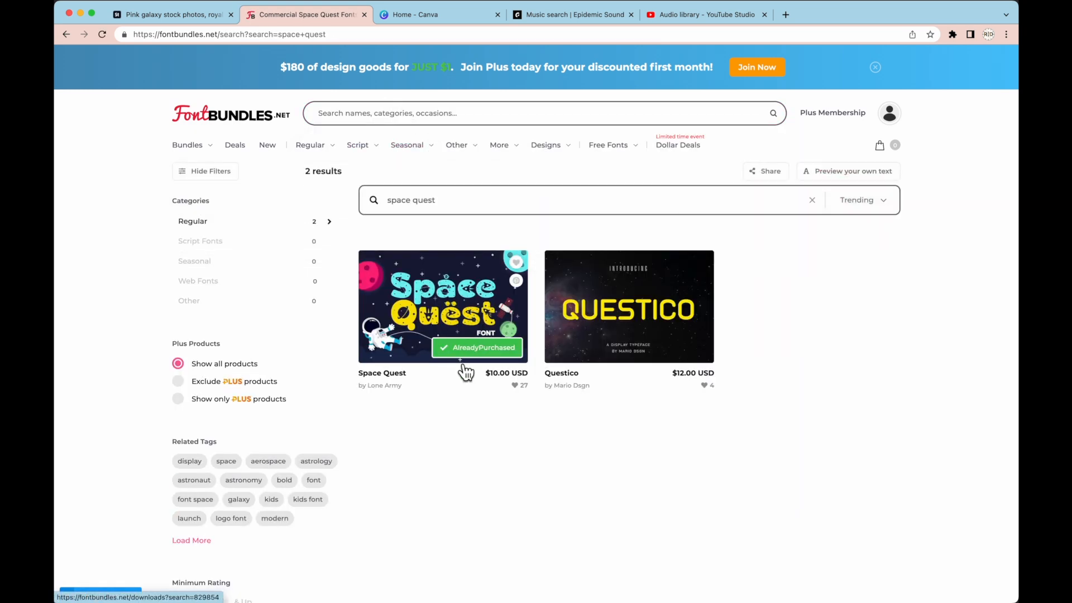
pyautogui.click(411, 334)
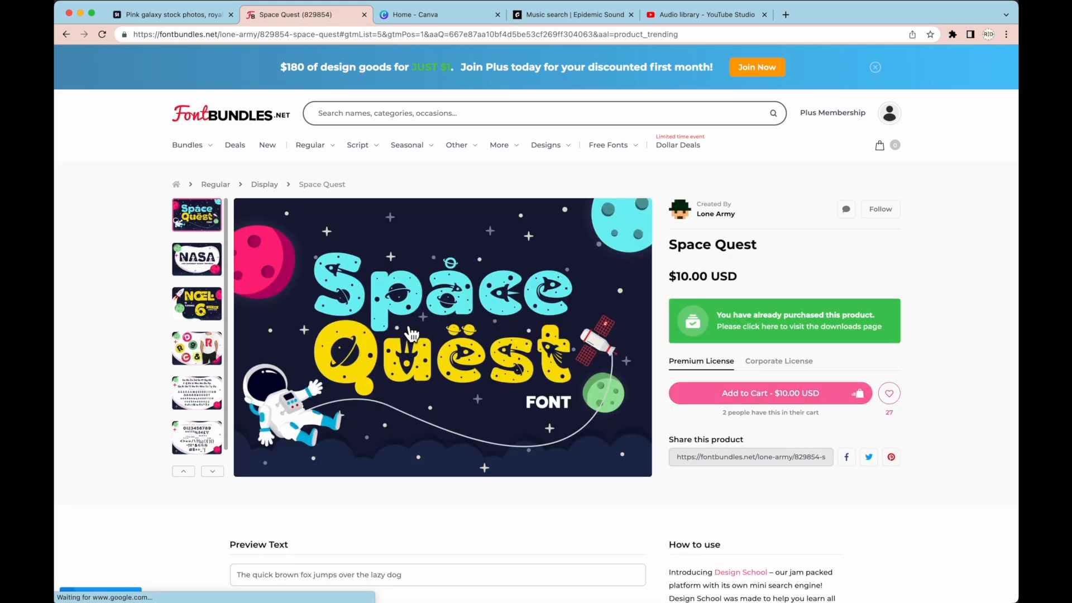
pyautogui.click(411, 334)
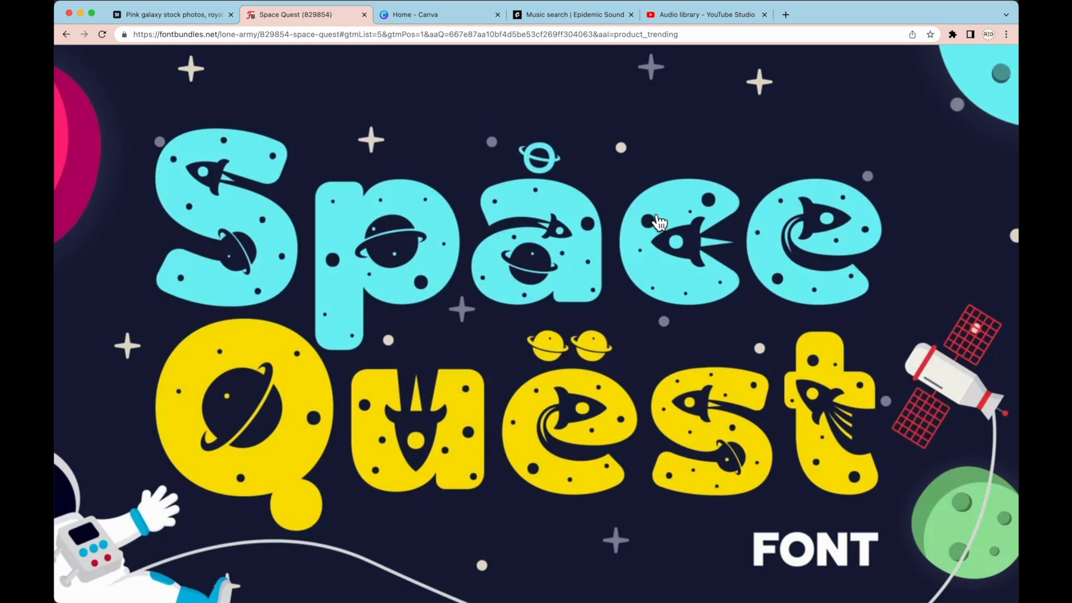
pyautogui.scroll(-3, 391, 384)
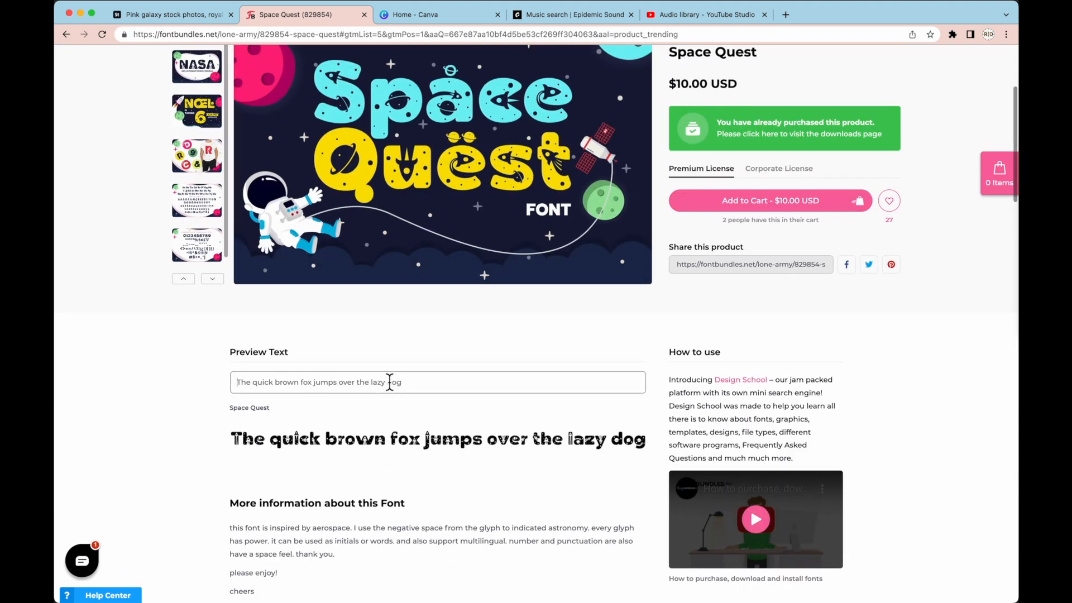
pyautogui.press('super+v')
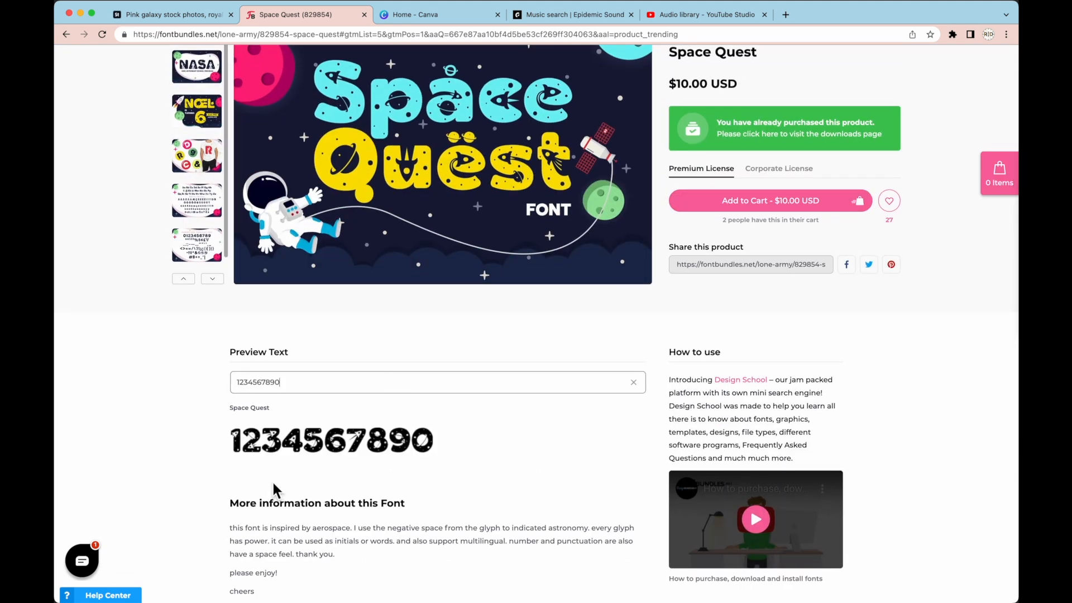
pyautogui.scroll(5, 283, 470)
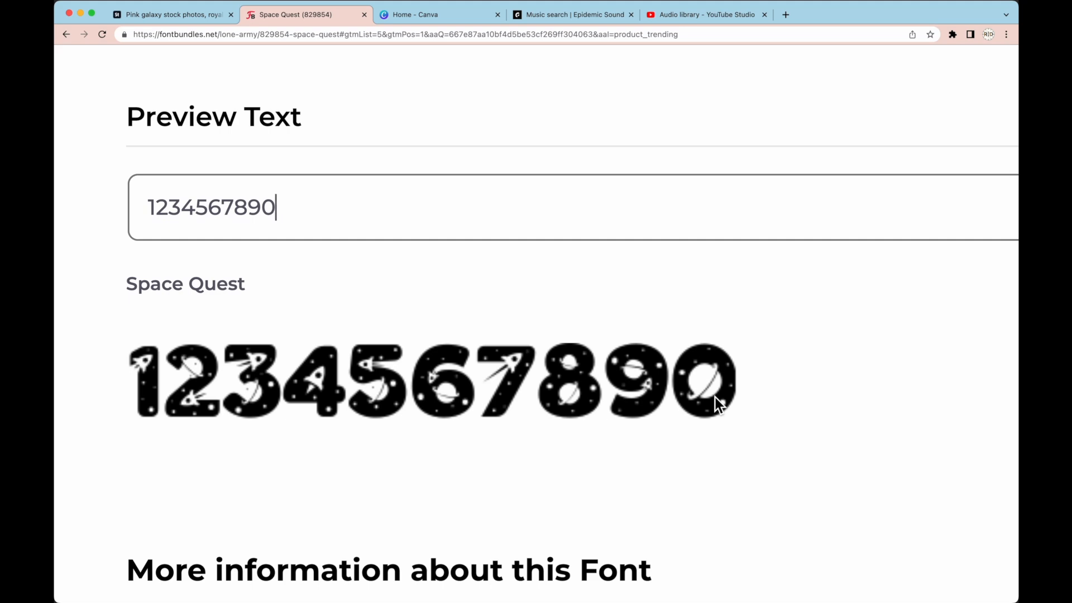
pyautogui.scroll(-5, 715, 397)
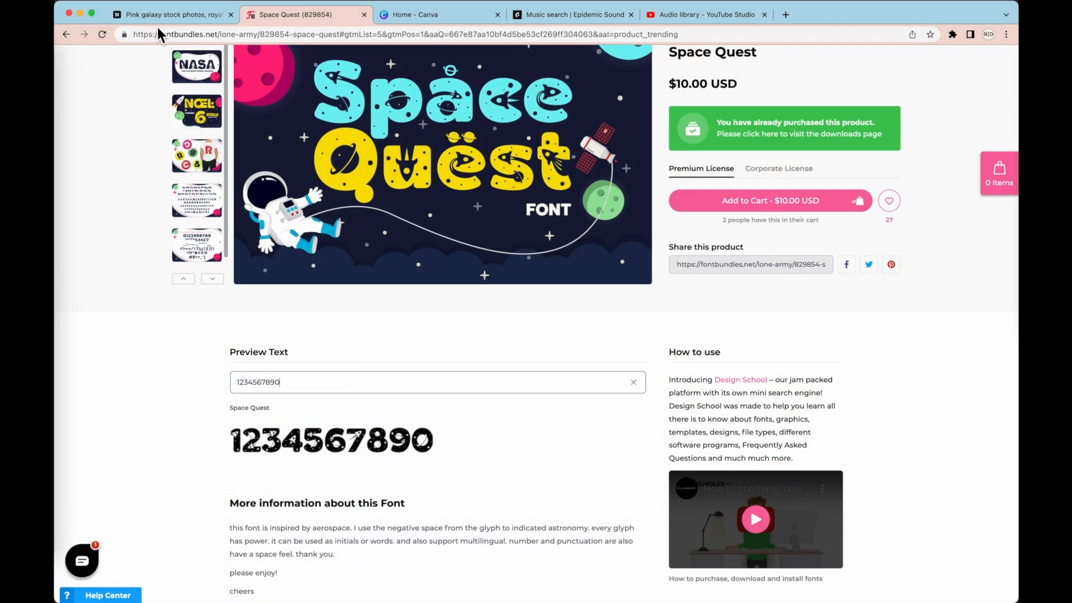
# Step: Review the pastel galaxy background on Adobe Stock and the Space Quest font page, and switch to Canva
pyautogui.click(163, 21)
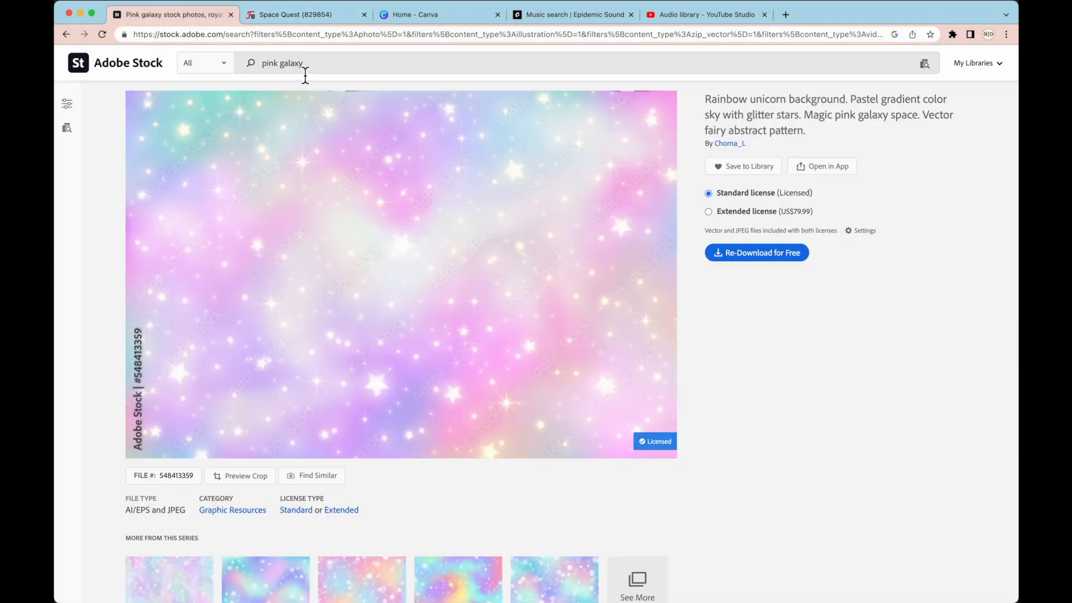
pyautogui.click(304, 15)
pyautogui.scroll(2, 396, 221)
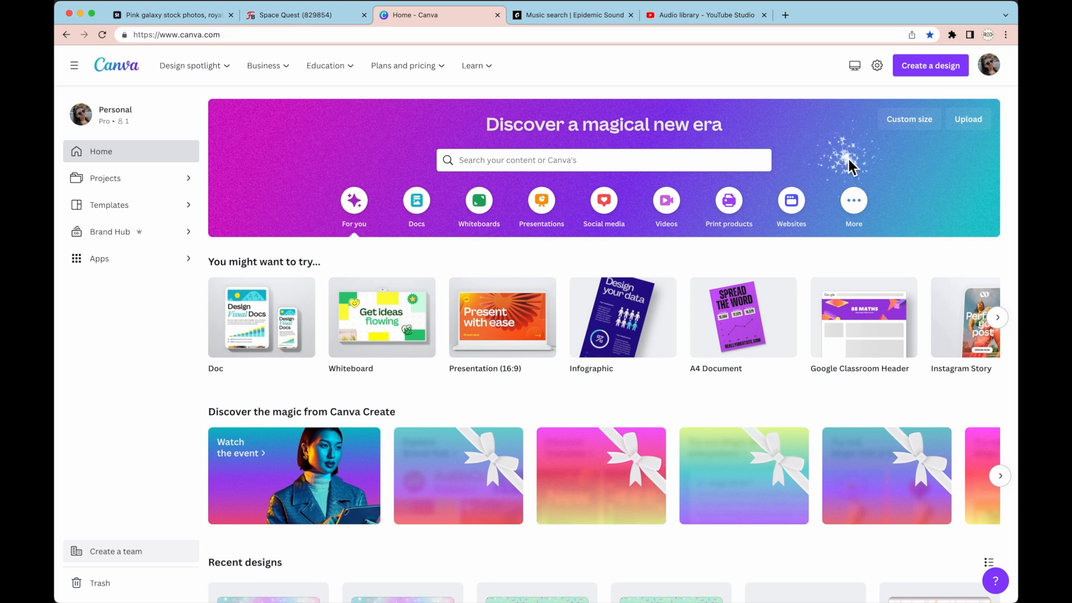
# Step: Create a blank Presentation (16:9) design in Canva and close the Canva home page
pyautogui.click(930, 66)
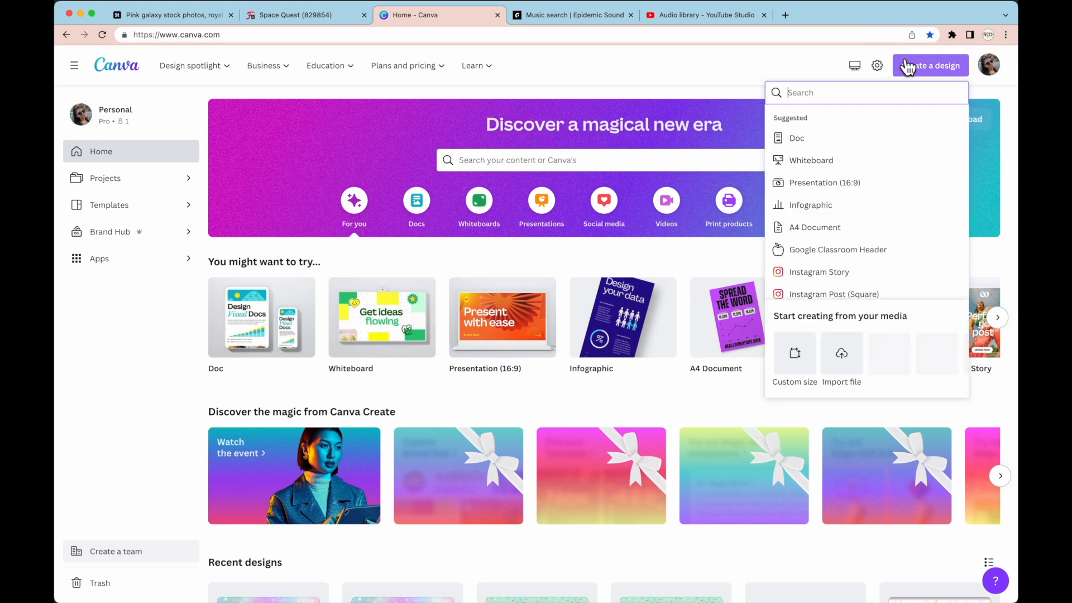
pyautogui.click(826, 185)
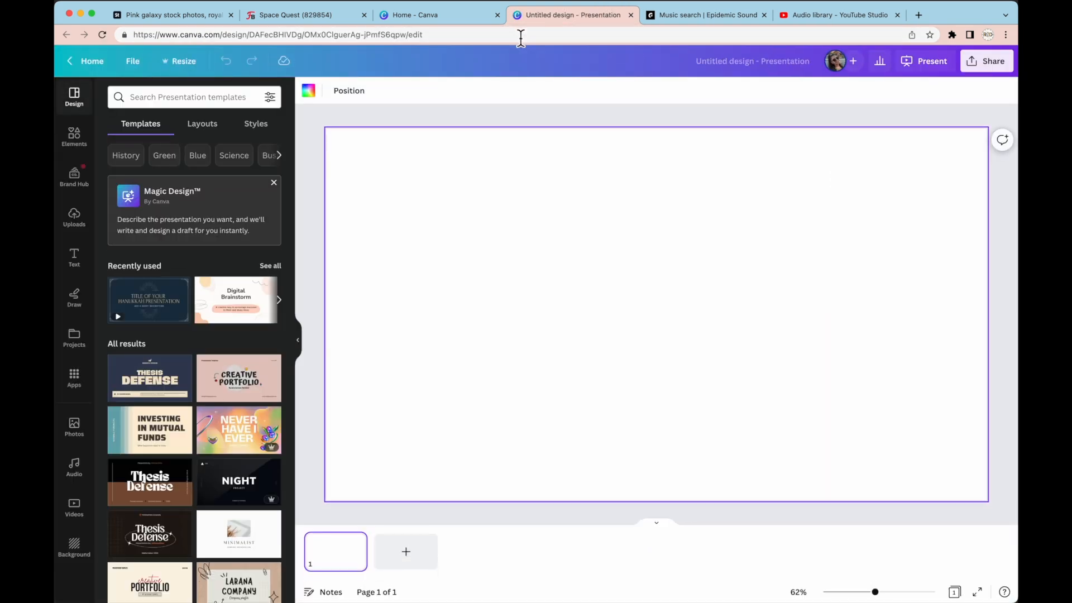
pyautogui.click(496, 15)
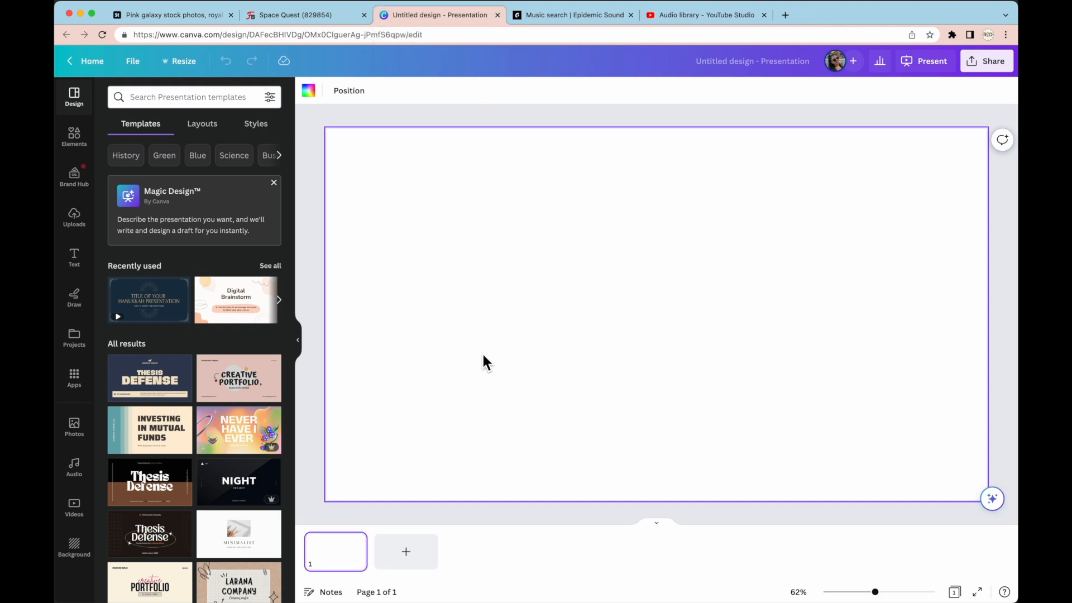
# Step: Place the uploaded pastel pink galaxy image on the blank page and collapse the uploads list
pyautogui.click(84, 222)
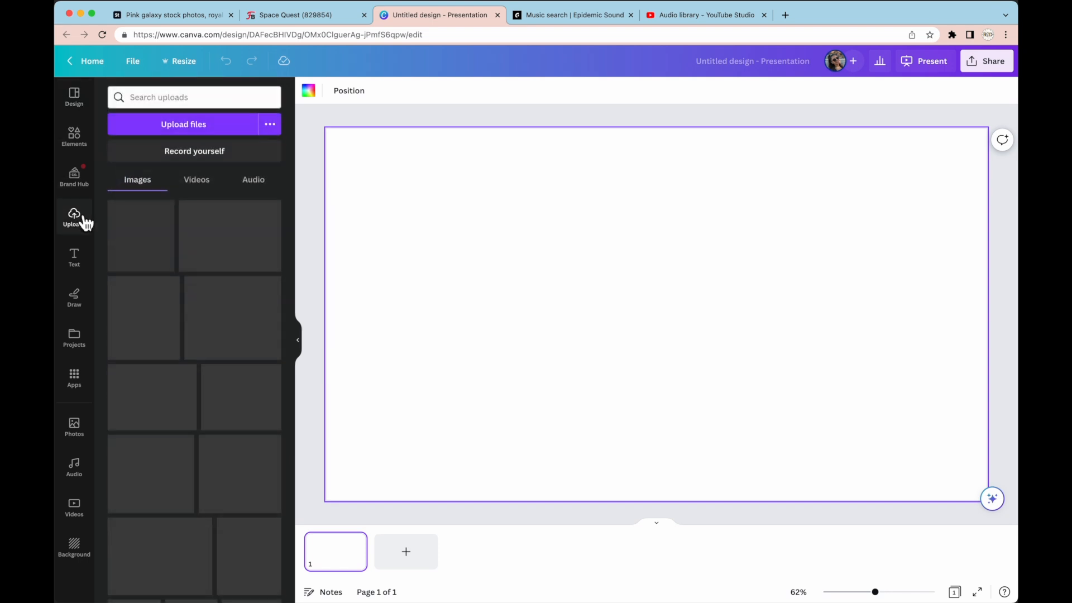
pyautogui.click(206, 240)
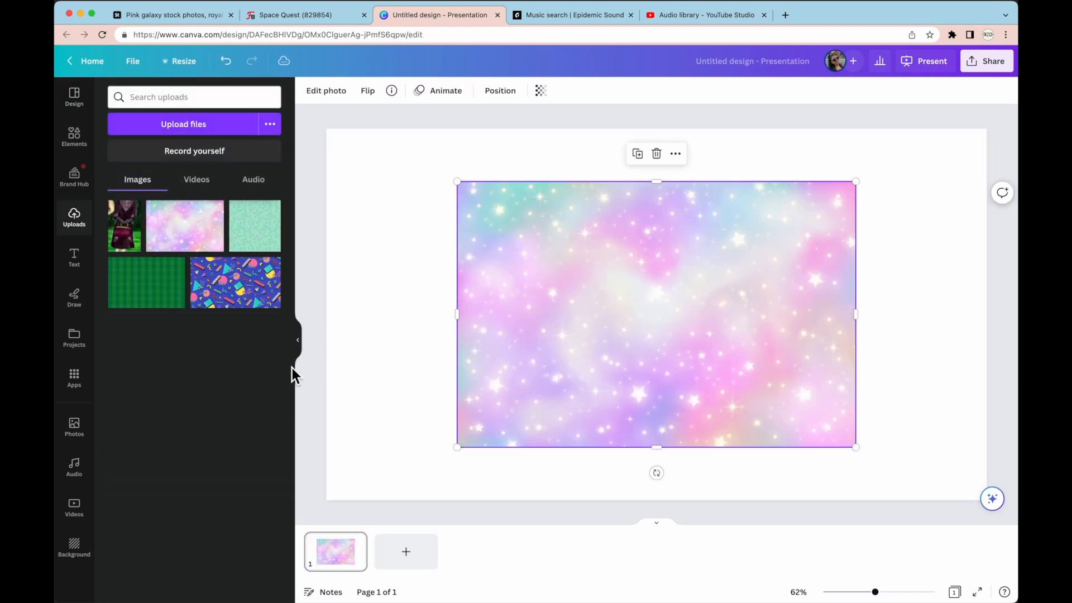
pyautogui.click(297, 346)
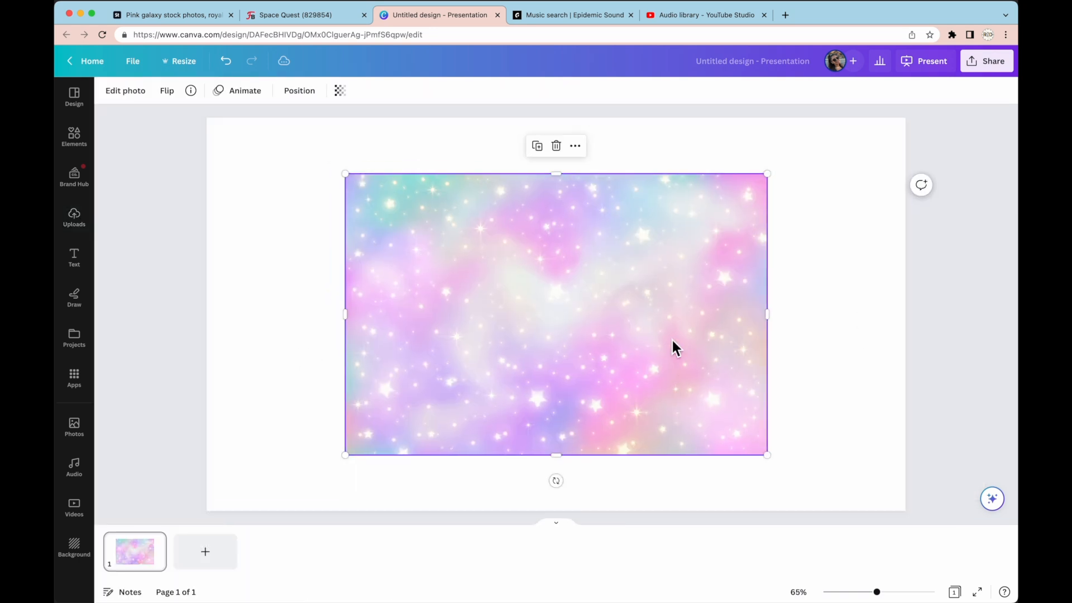
# Step: Try moving the galaxy image to the page's upper-left corner and enlarging it over the whole page, and undo the enlargement
pyautogui.moveTo(646, 349); pyautogui.dragTo(508, 294)
pyautogui.moveTo(631, 277); pyautogui.dragTo(906, 296)
pyautogui.moveTo(563, 402); pyautogui.dragTo(566, 518)
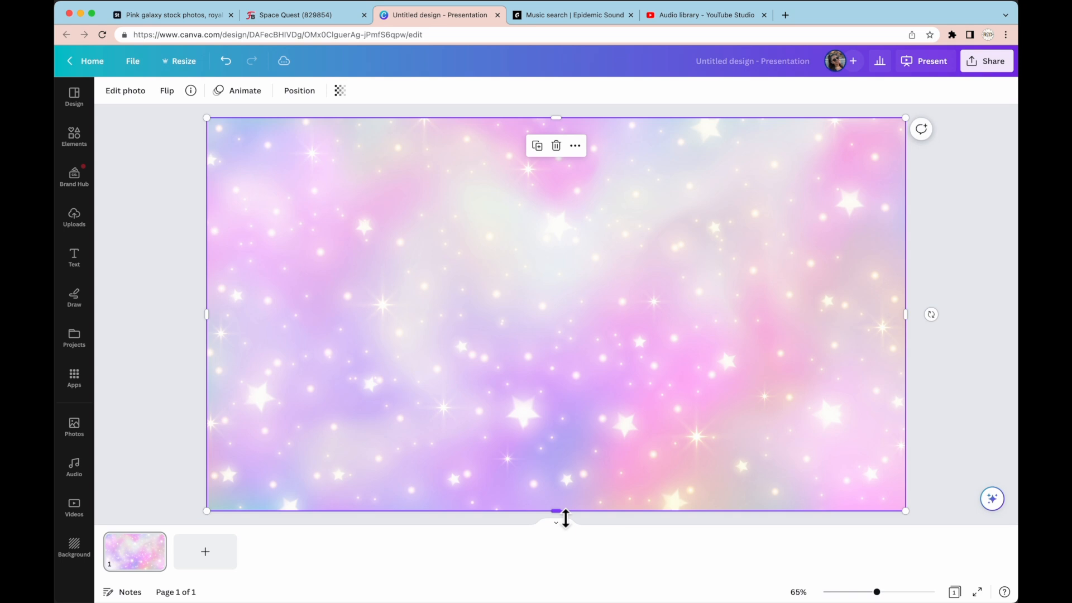
pyautogui.press('super+z')
pyautogui.press('super+z')
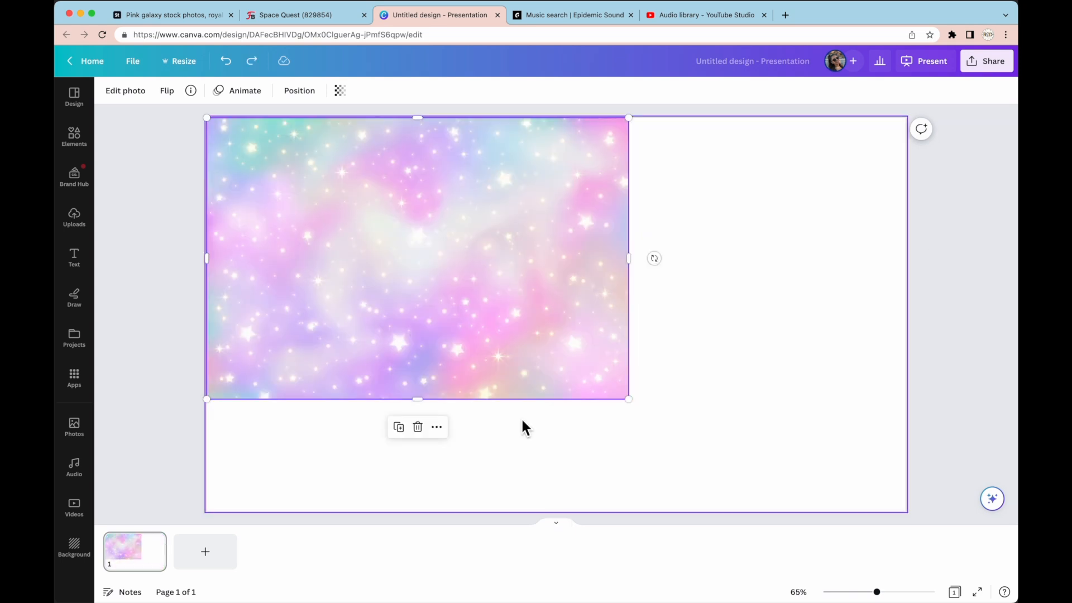
# Step: Set the galaxy image as the page background
pyautogui.click(765, 246)
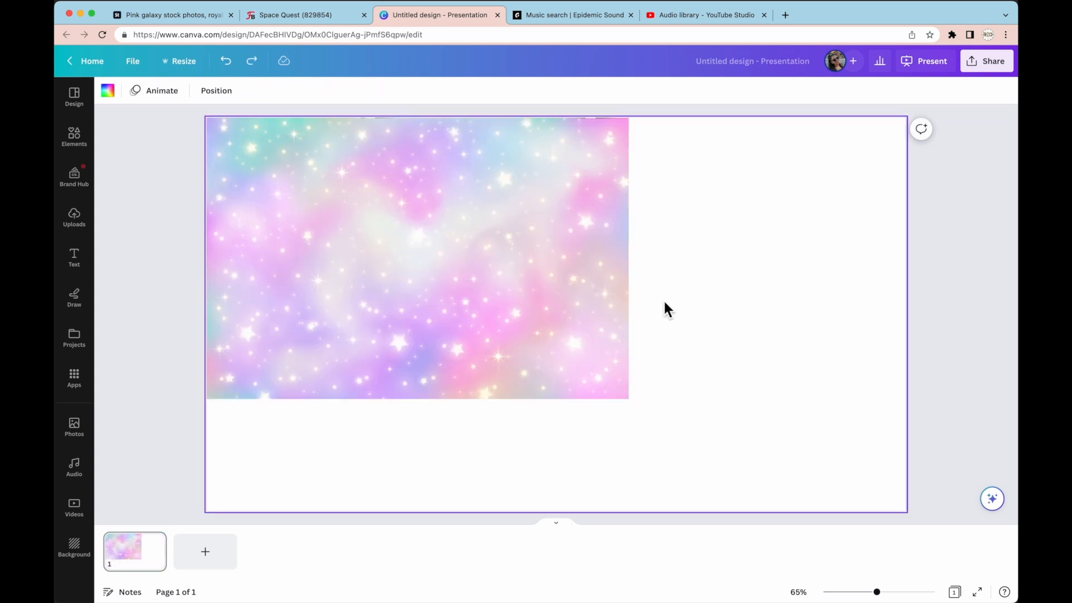
pyautogui.rightClick(395, 300)
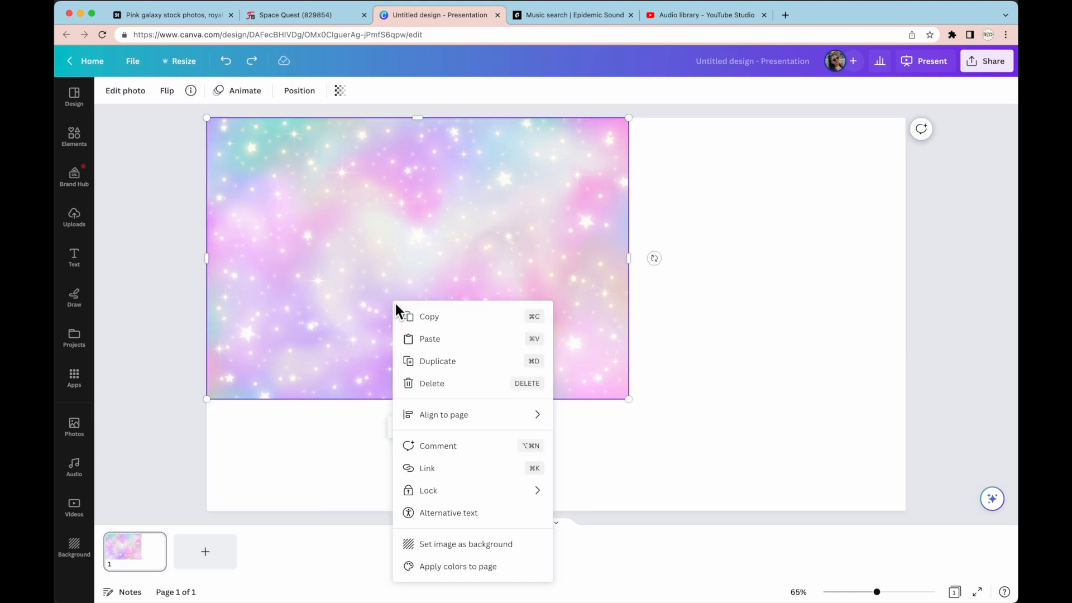
pyautogui.click(483, 545)
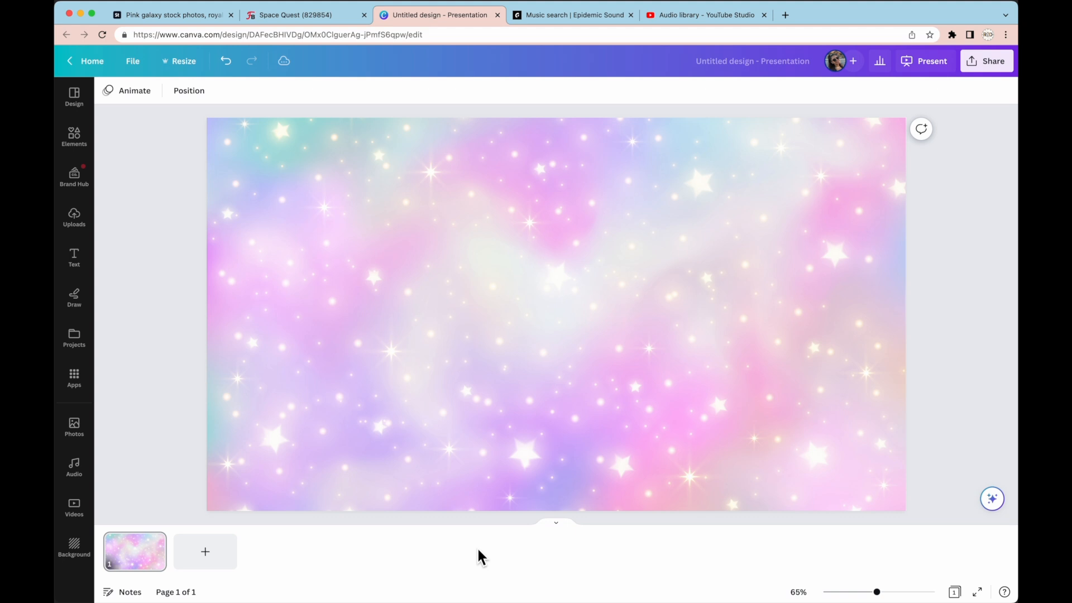
# Step: Try out the transparency setting of the galaxy background, leaving it at 100, and deselect the background
pyautogui.click(457, 333)
pyautogui.click(379, 96)
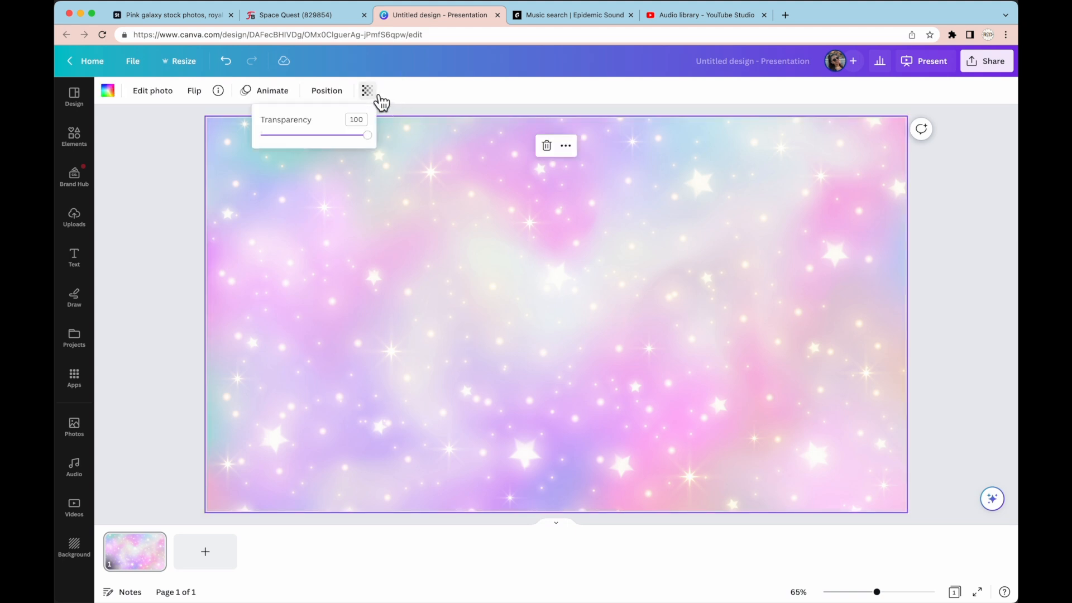
pyautogui.moveTo(368, 135); pyautogui.dragTo(400, 141)
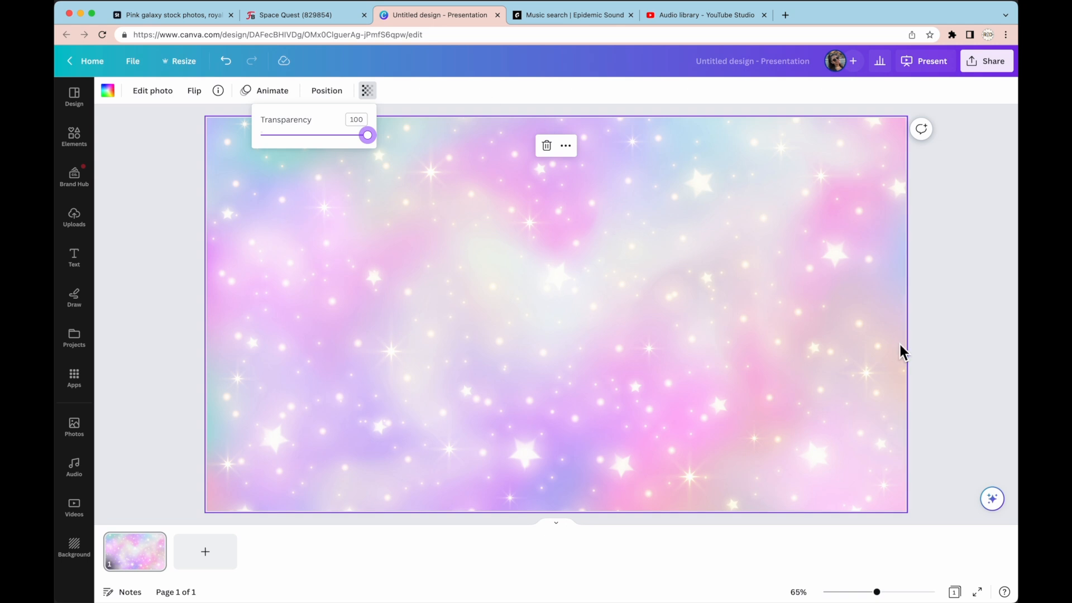
pyautogui.click(924, 358)
pyautogui.click(925, 358)
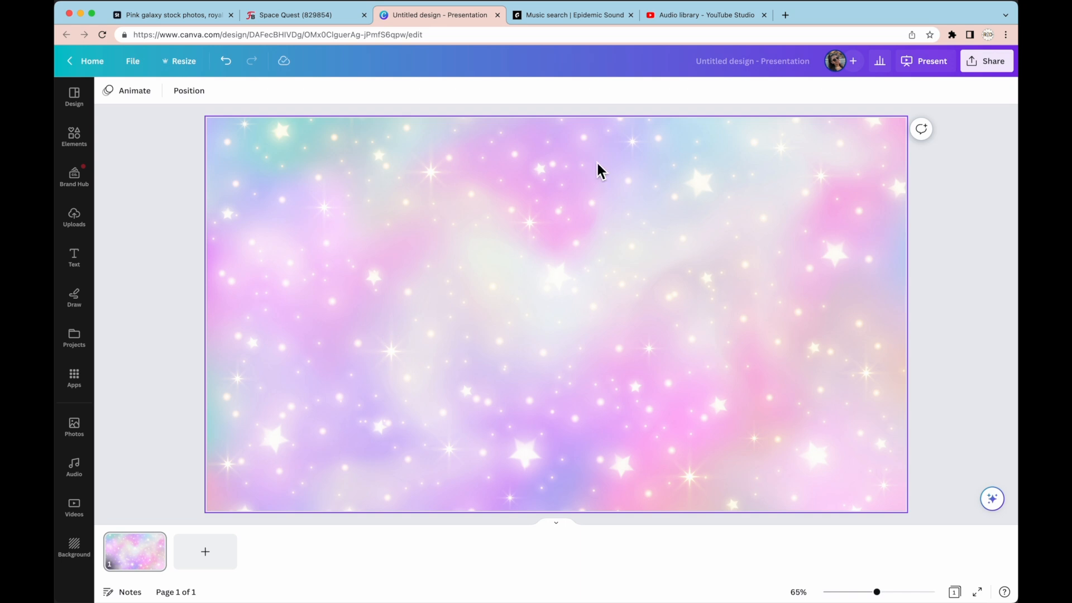
# Step: Add a heading reading "0" near the page centre and enlarge it to a font size of about 232
pyautogui.click(93, 261)
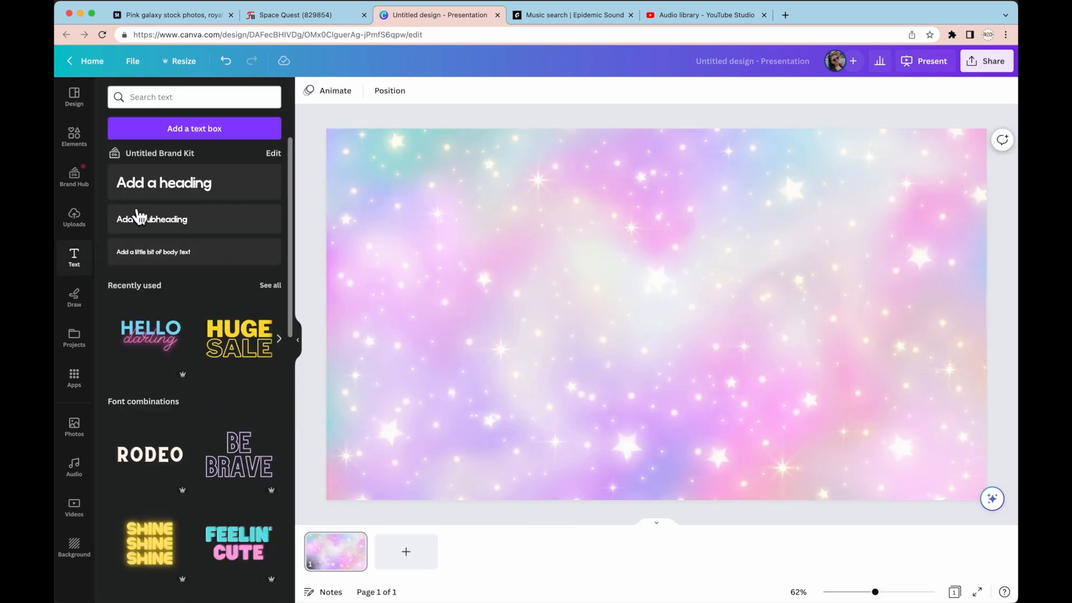
pyautogui.click(211, 196)
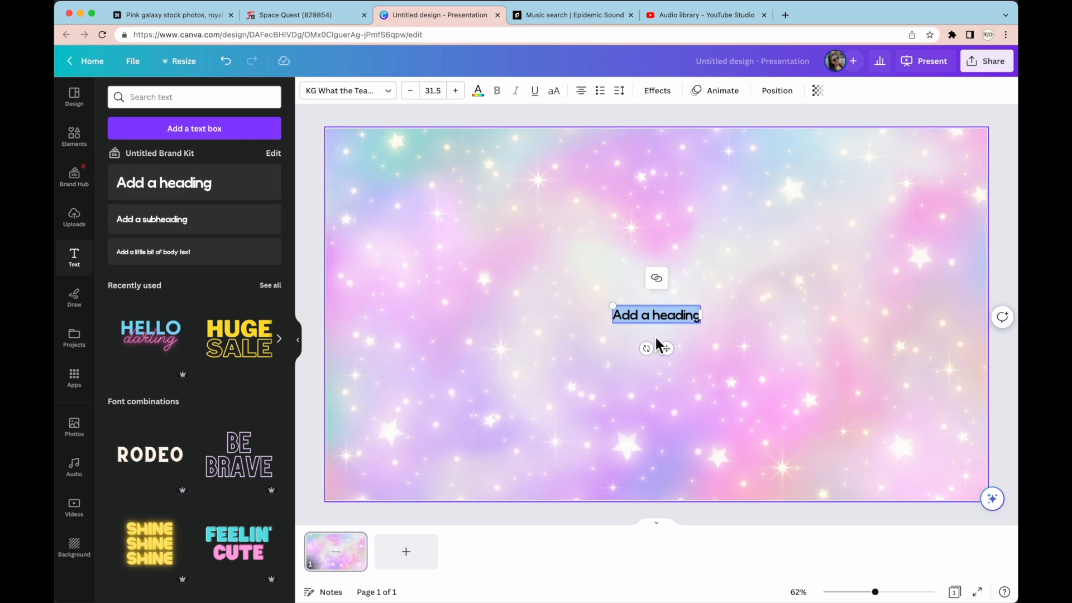
pyautogui.write('C')
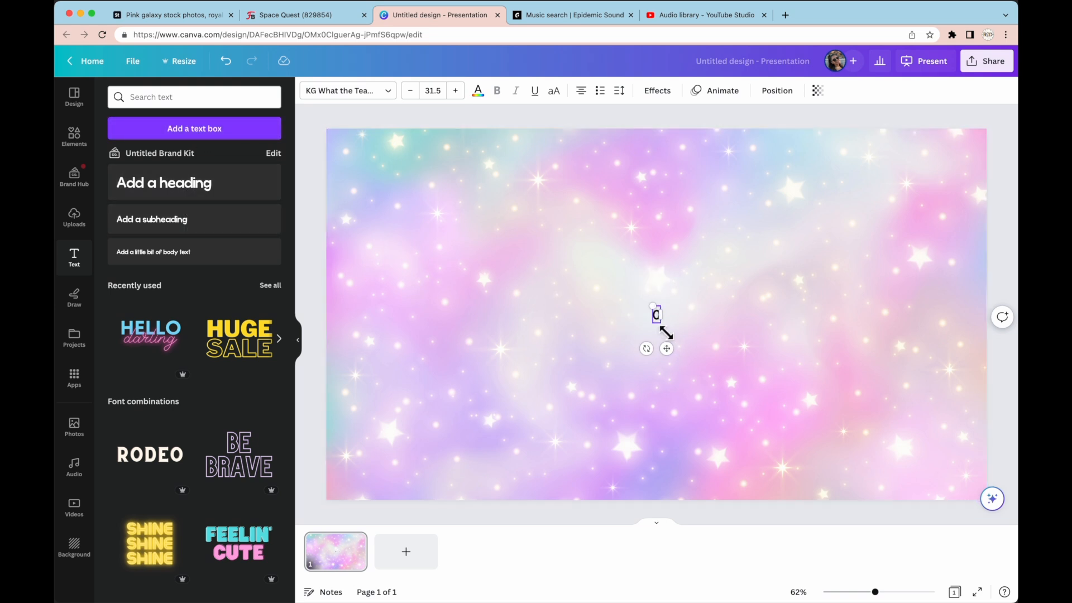
pyautogui.moveTo(666, 331); pyautogui.dragTo(735, 433)
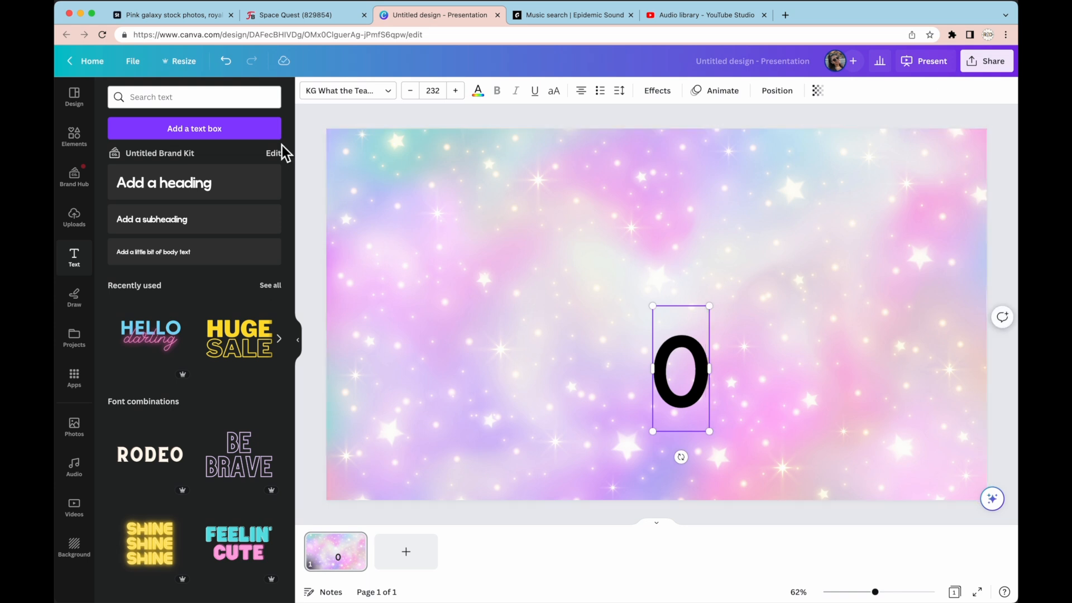
# Step: Add a second text box reading "0" below the large zero and set its font size to 42
pyautogui.click(167, 134)
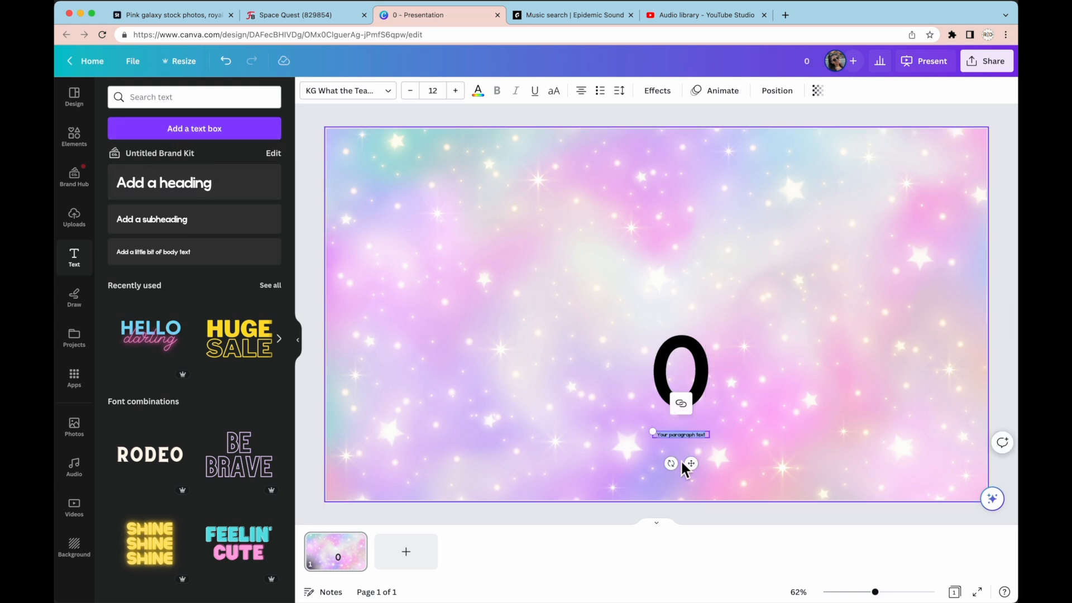
pyautogui.click(438, 92)
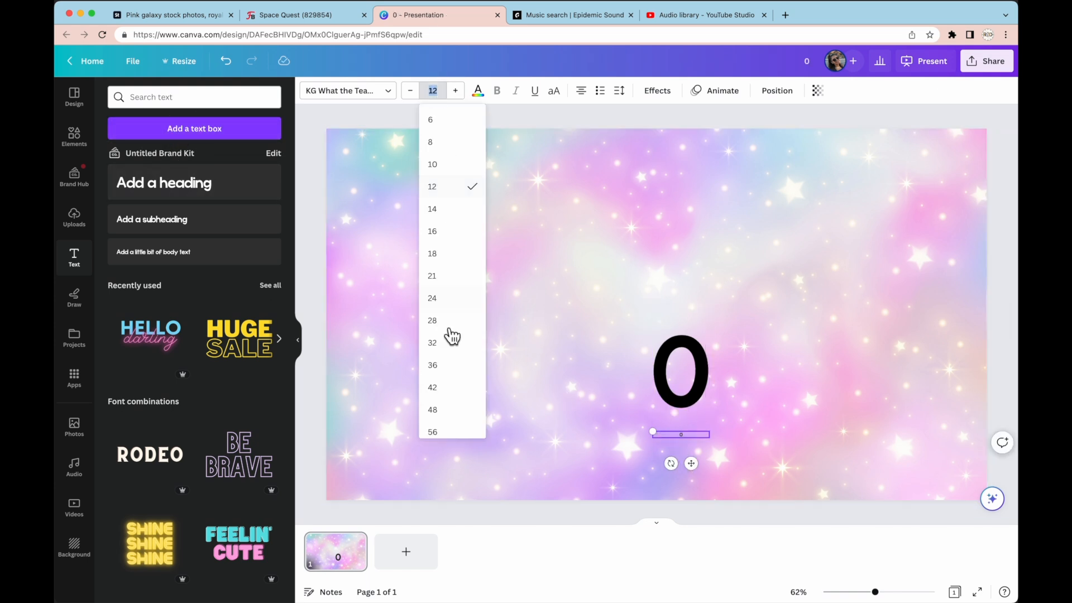
pyautogui.click(445, 399)
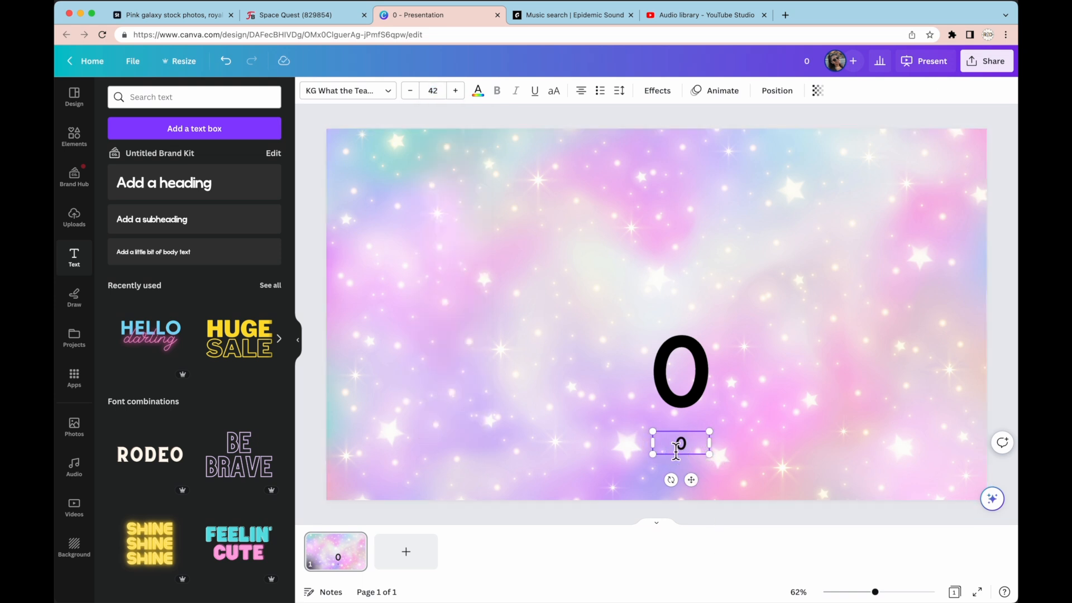
pyautogui.click(697, 457)
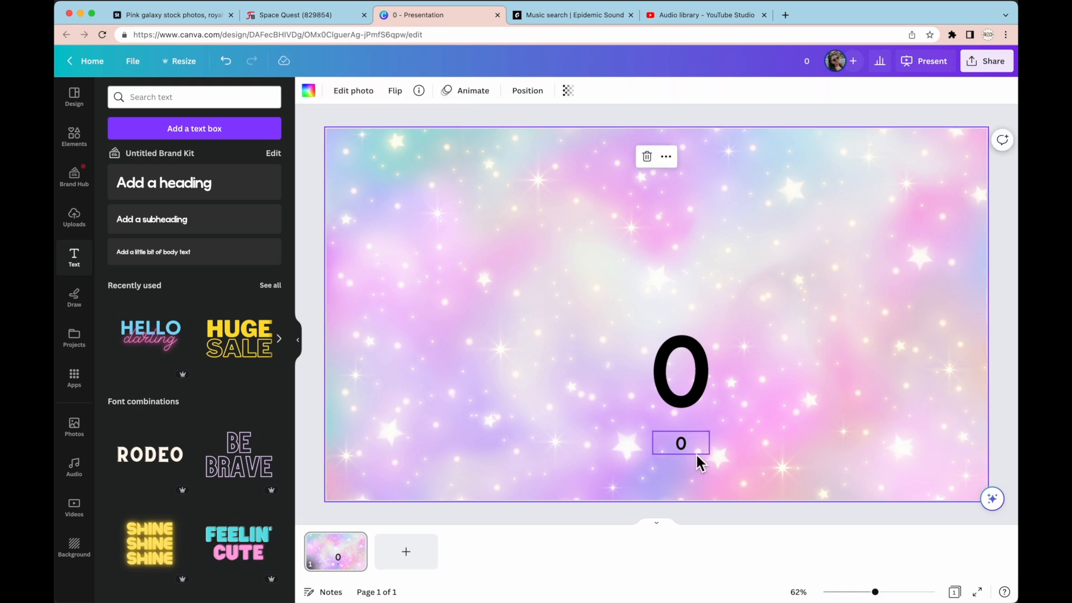
# Step: Delete the small "0" text box below the large zero
pyautogui.click(689, 368)
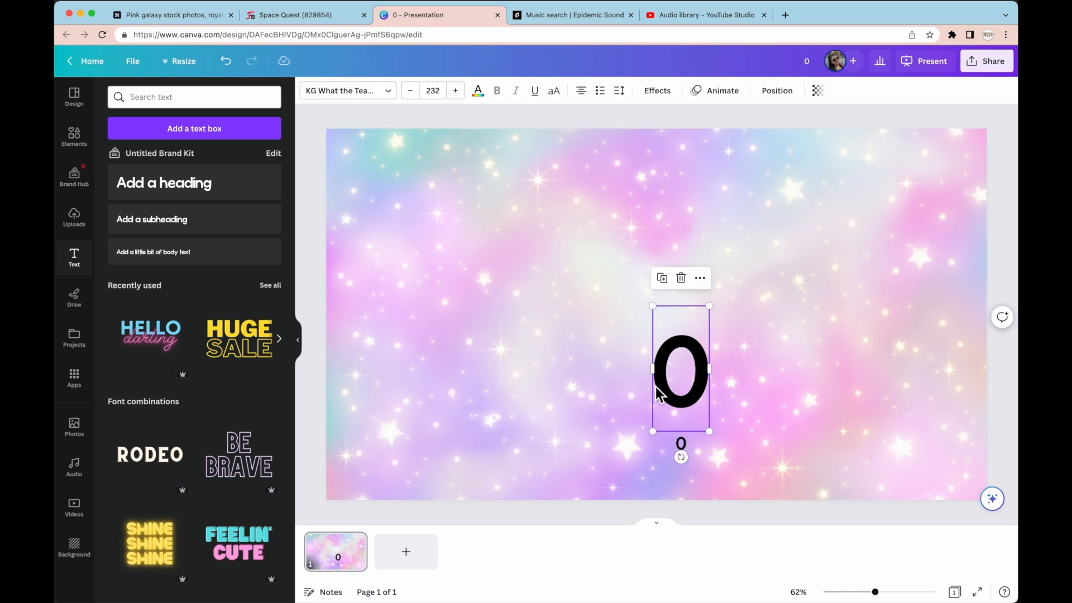
pyautogui.click(679, 443)
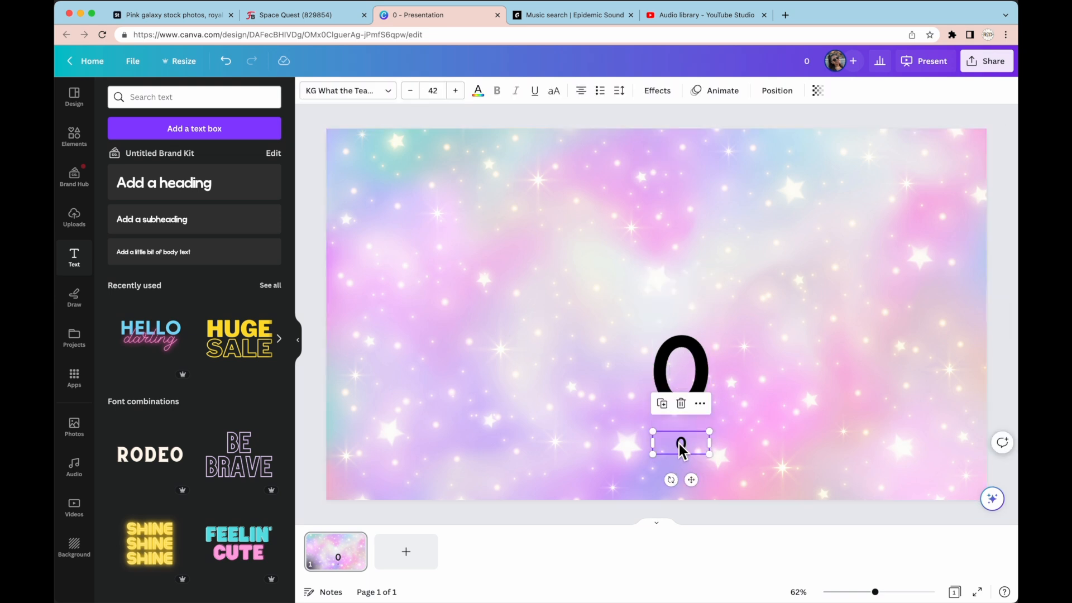
pyautogui.click(680, 403)
# Step: Move the remaining "0" to the left side of the page and enlarge it to a font size of about 530
pyautogui.moveTo(695, 386); pyautogui.dragTo(366, 271)
pyautogui.moveTo(383, 309); pyautogui.dragTo(455, 475)
pyautogui.moveTo(424, 371)
pyautogui.mouseDown()
pyautogui.moveTo(419, 347)
pyautogui.moveTo(430, 354)
pyautogui.mouseUp()
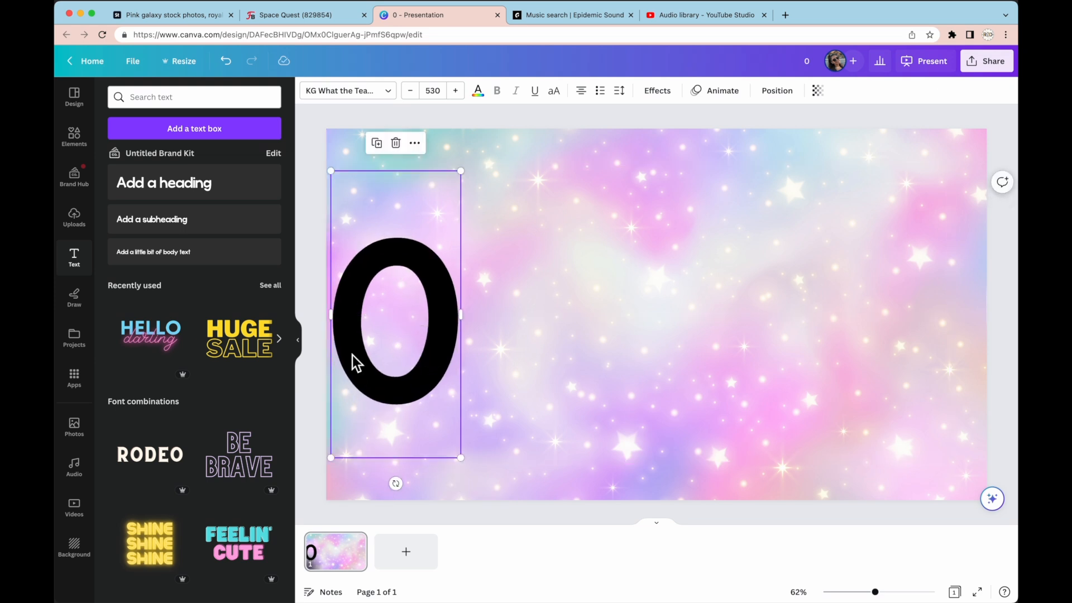
pyautogui.click(300, 342)
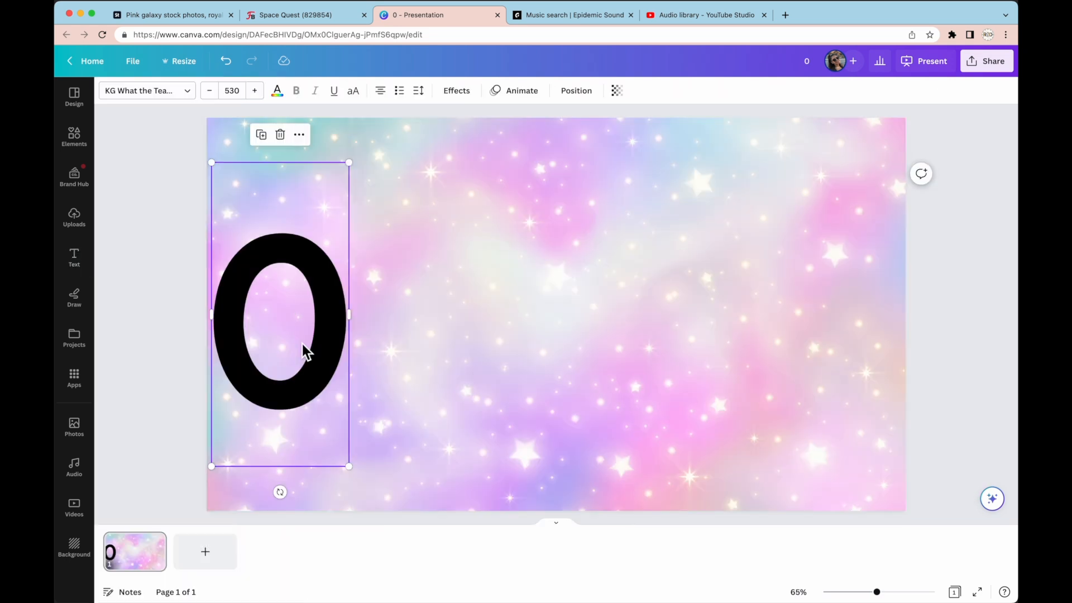
pyautogui.click(460, 347)
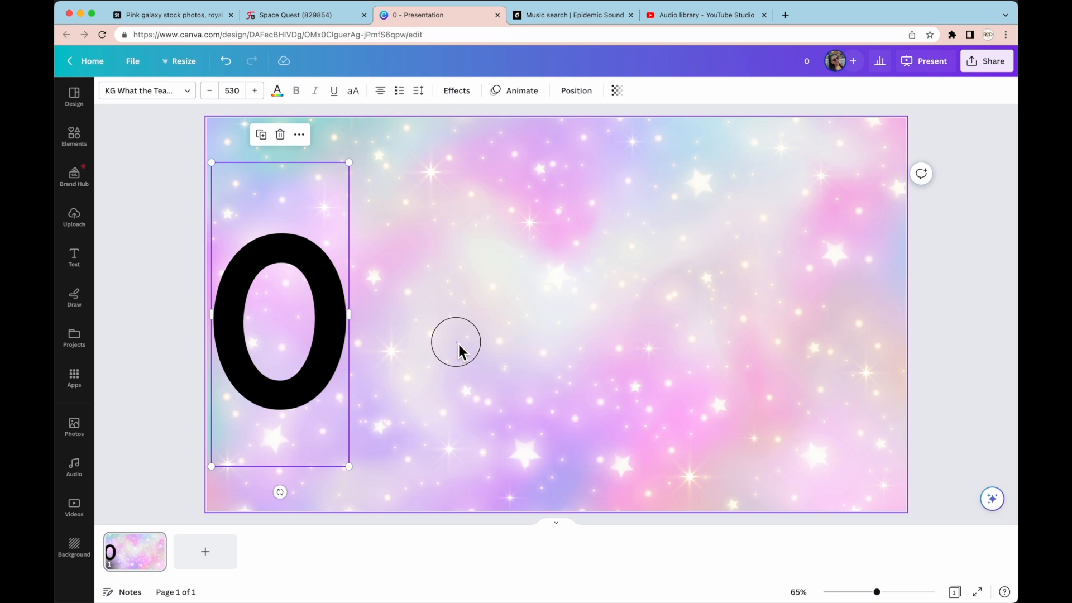
# Step: Change the font of the large "0" to Space Quest Regular and deselect it
pyautogui.click(312, 312)
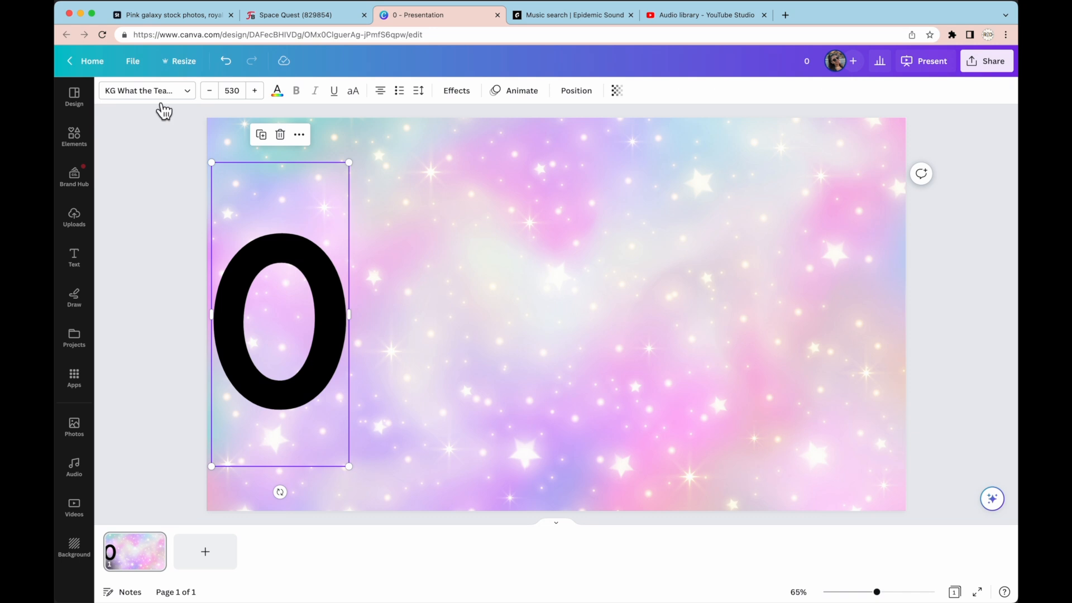
pyautogui.click(150, 94)
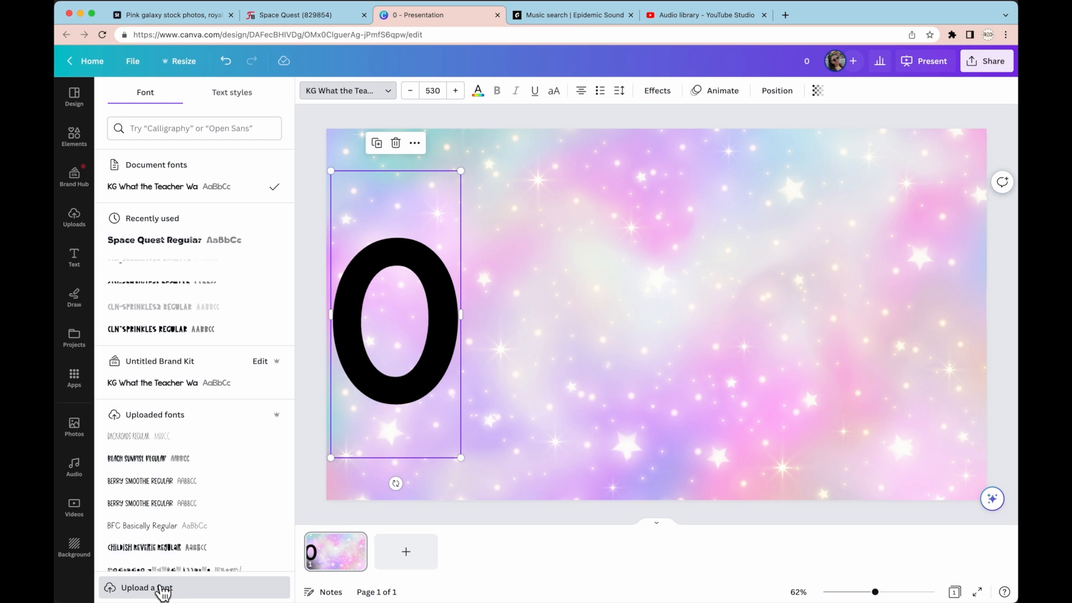
pyautogui.click(174, 250)
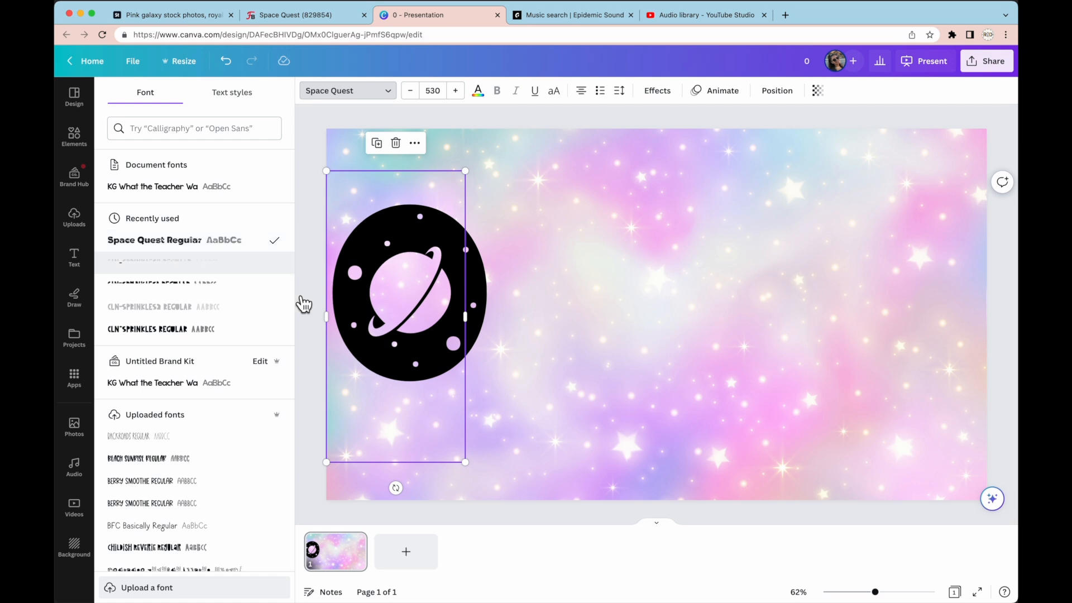
pyautogui.click(497, 342)
pyautogui.click(262, 315)
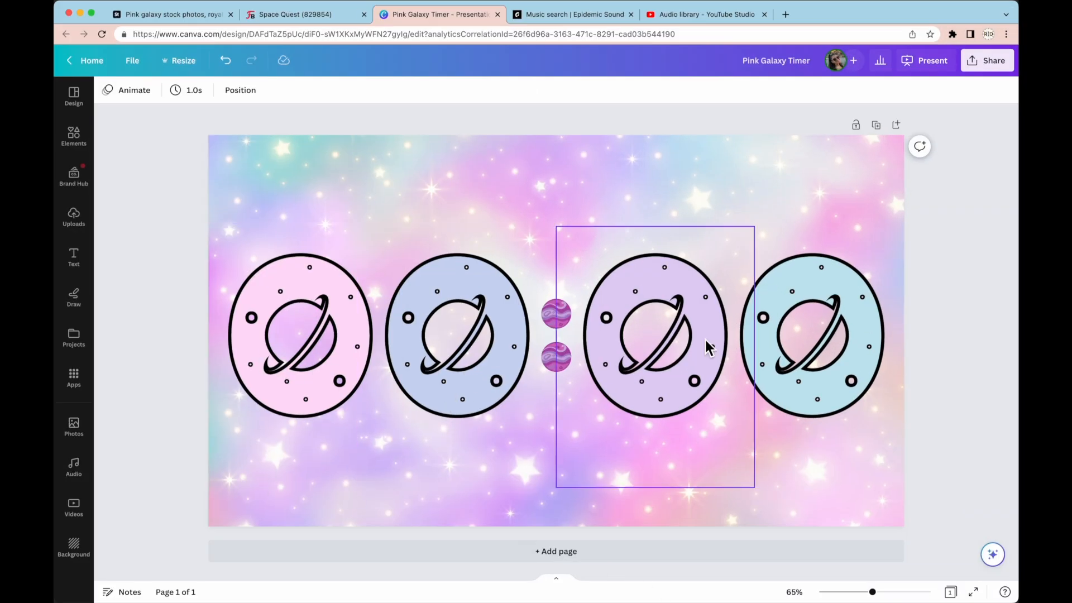
# Step: Examine the four coloured zeros and the planet dots between them in the Pink Galaxy Timer design
pyautogui.click(349, 352)
pyautogui.click(460, 347)
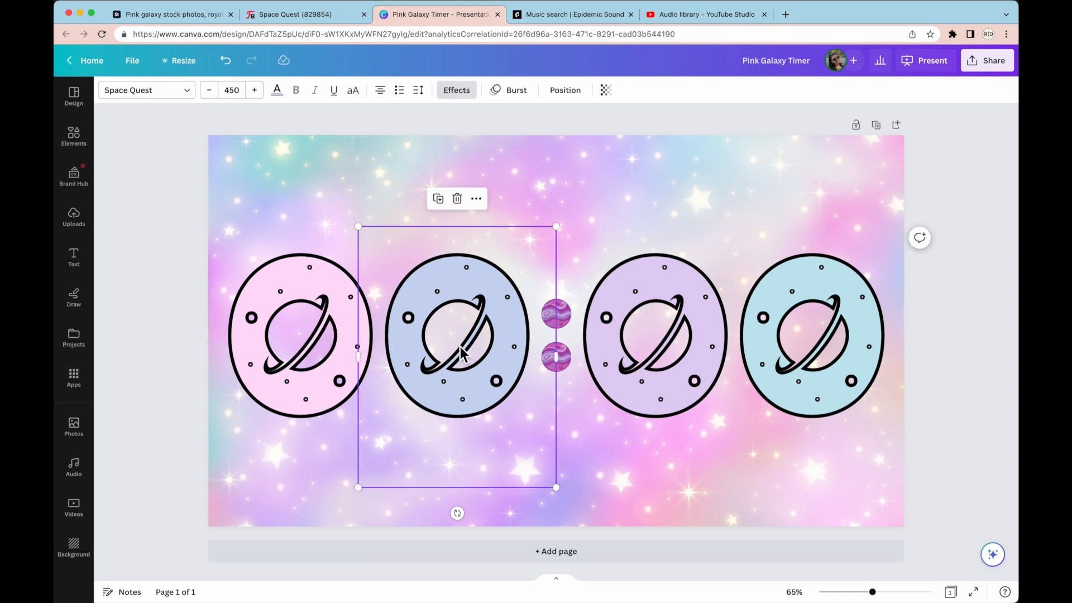
pyautogui.click(691, 347)
pyautogui.click(843, 350)
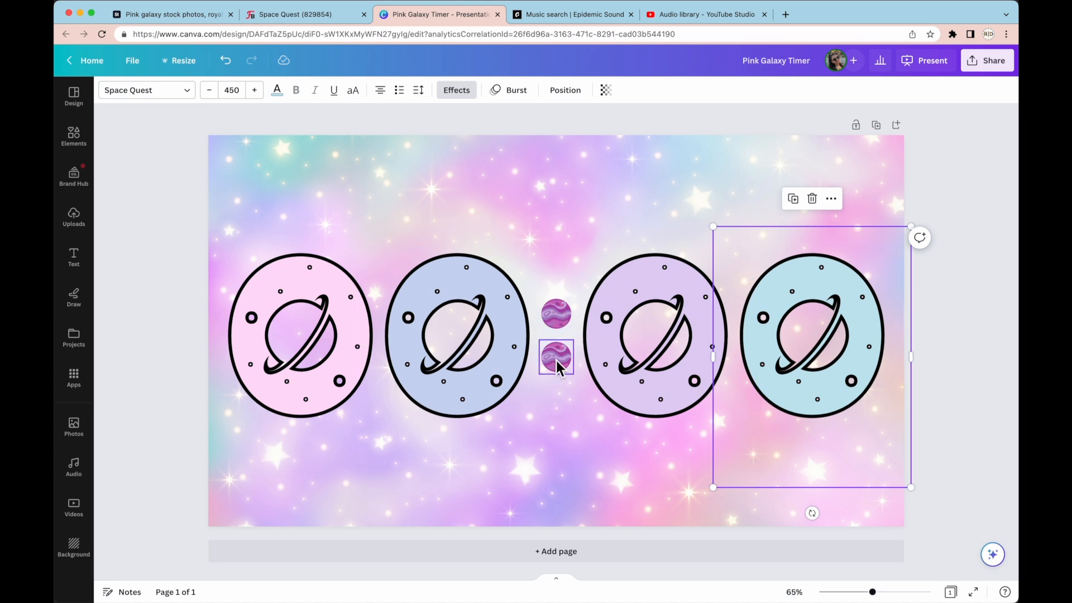
pyautogui.keyDown('shift'); pyautogui.click(564, 268); pyautogui.keyUp('shift')
# Step: Search the elements for "planet", limit the results to free items, and browse all matching graphics
pyautogui.click(74, 137)
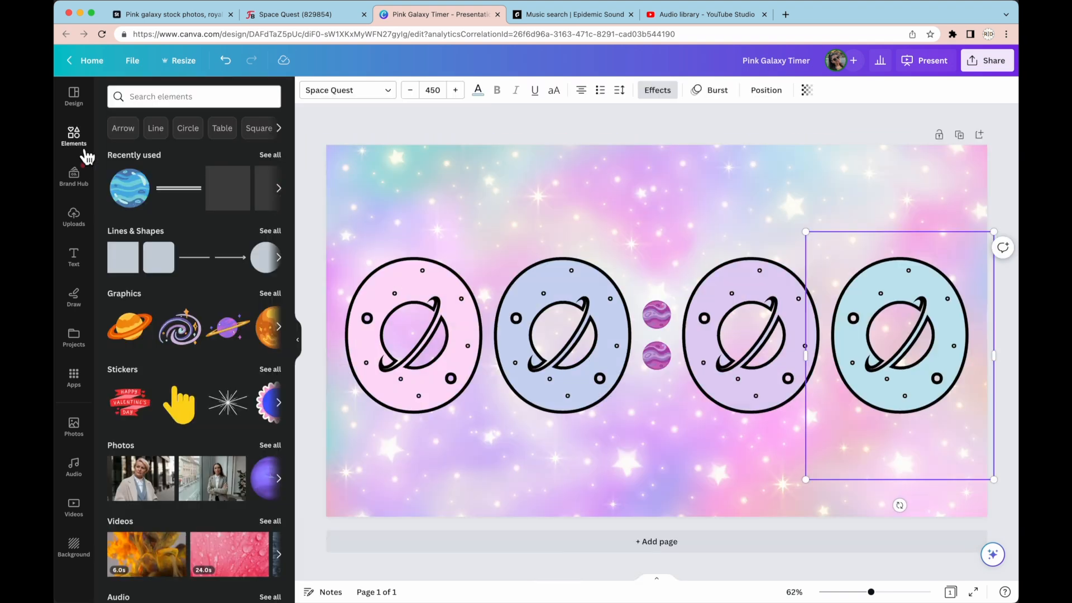
pyautogui.click(162, 105)
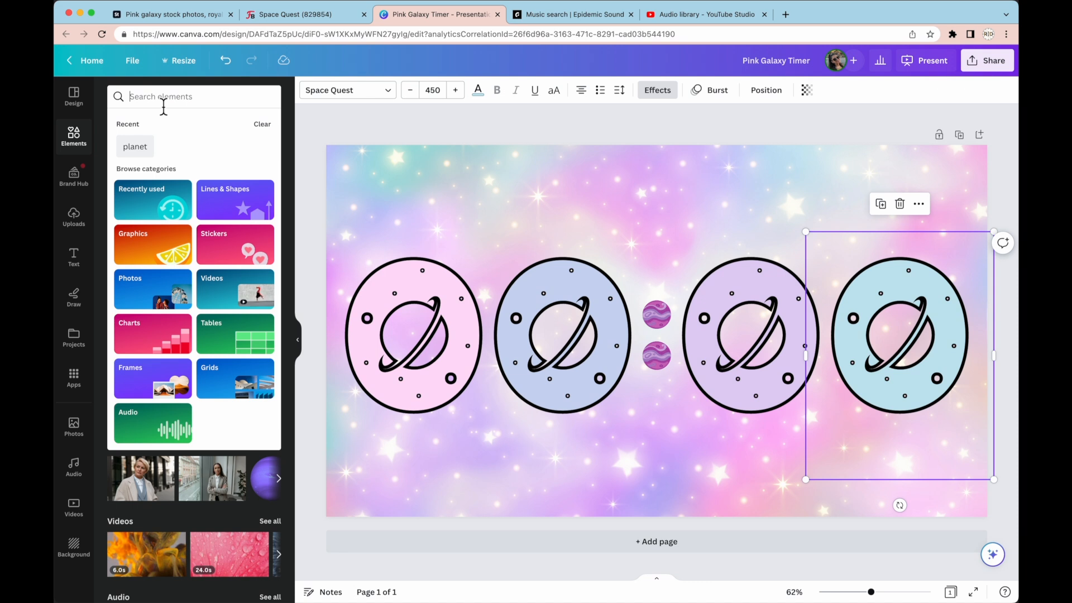
pyautogui.click(147, 150)
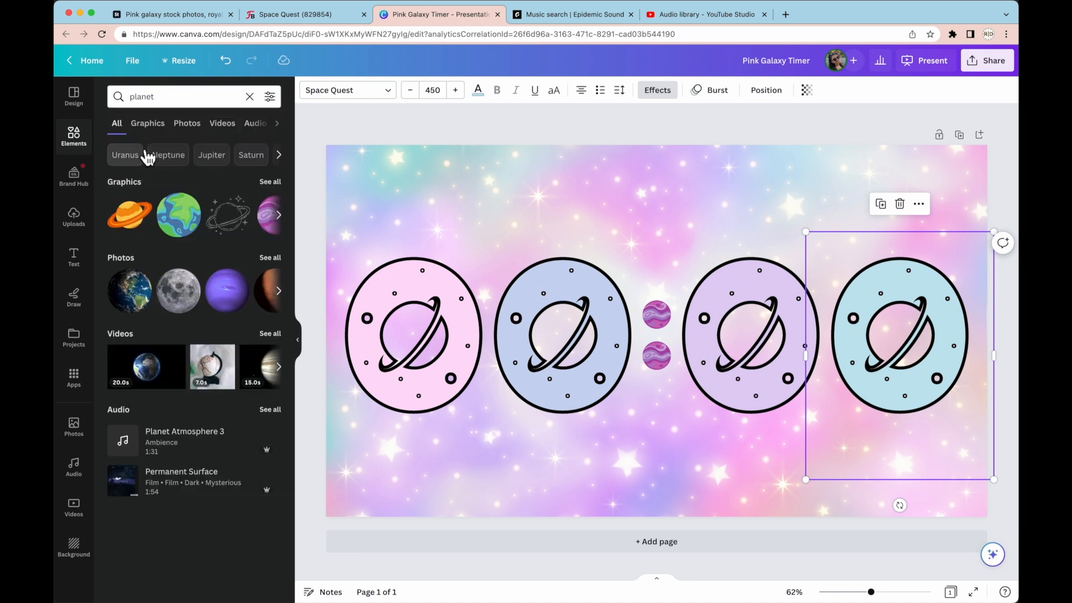
pyautogui.click(270, 97)
pyautogui.click(144, 414)
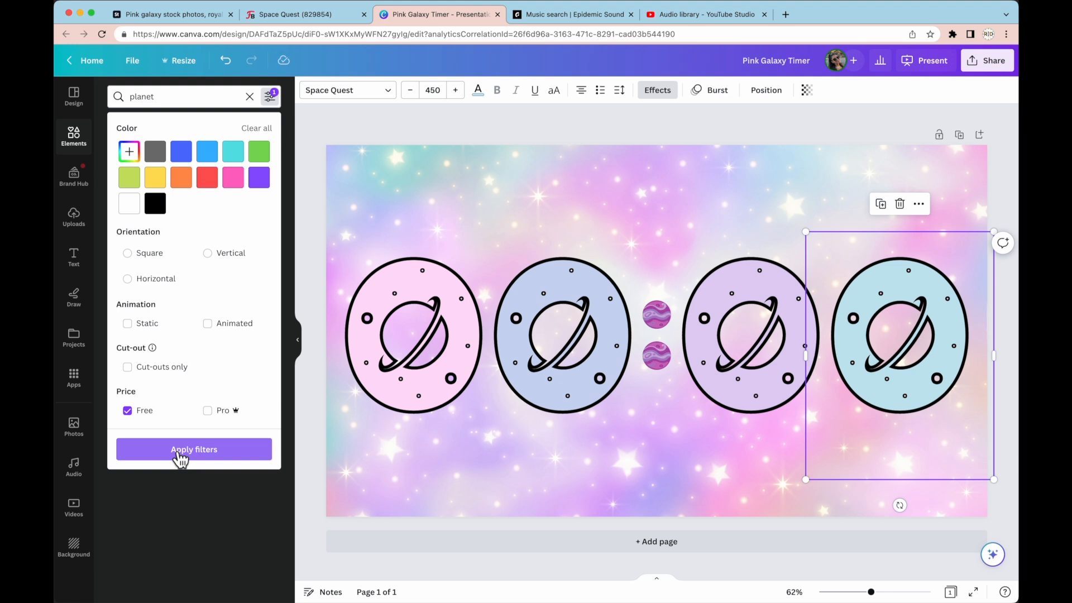
pyautogui.click(180, 455)
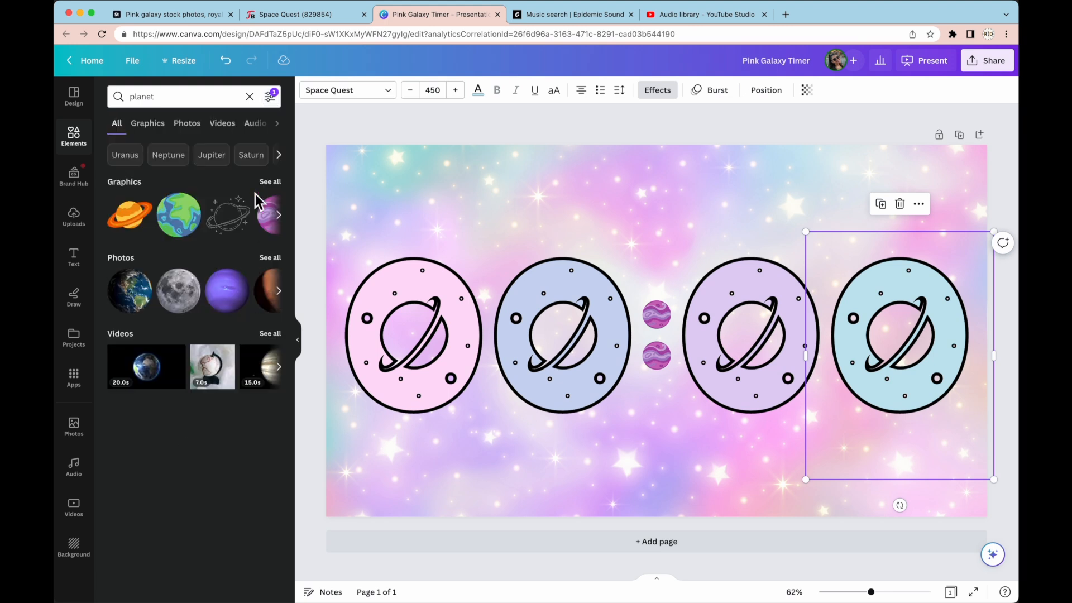
pyautogui.click(270, 182)
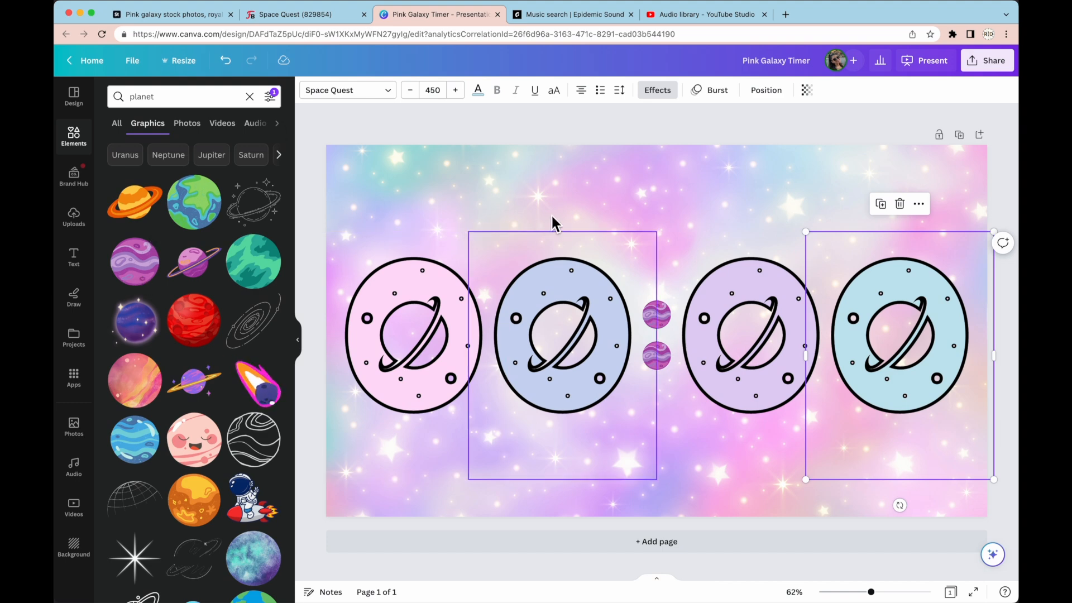
pyautogui.click(300, 346)
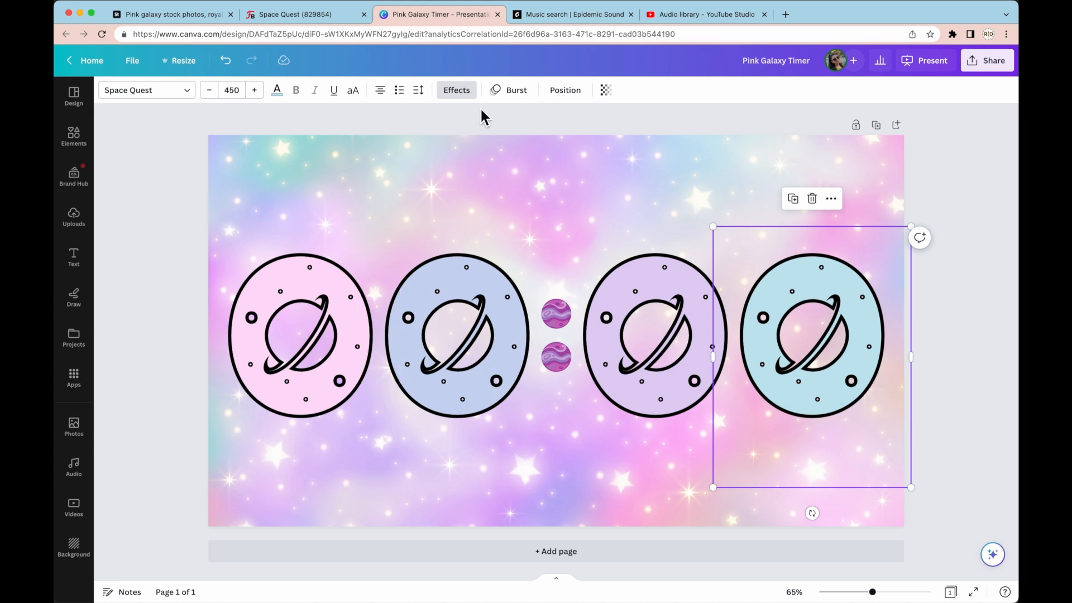
# Step: Check each zero in turn and try a different outline thickness in the text effect of the teal zero
pyautogui.click(353, 320)
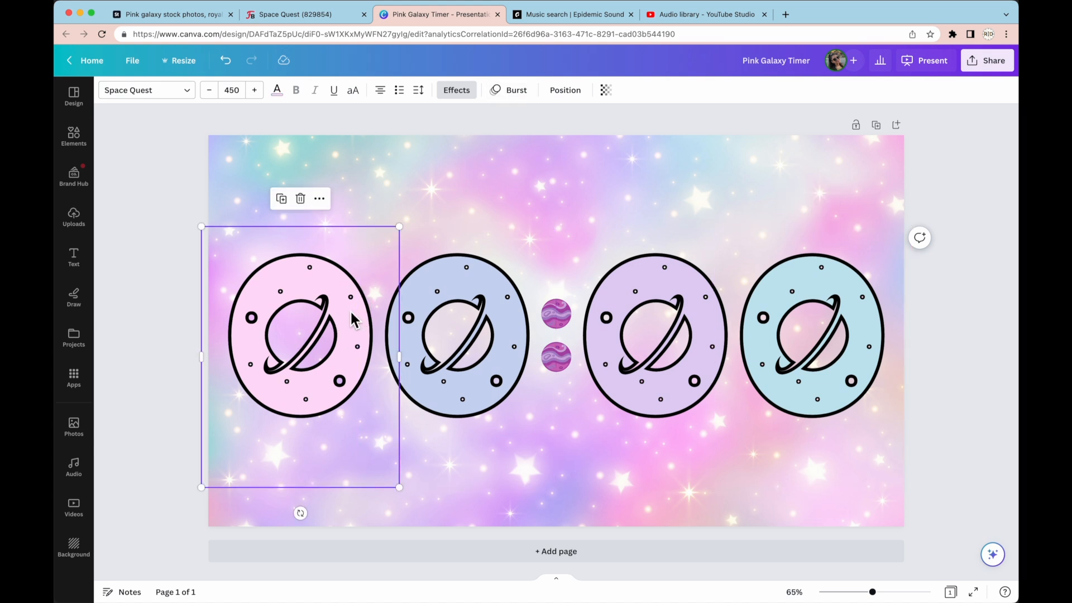
pyautogui.click(472, 335)
pyautogui.click(705, 330)
pyautogui.click(809, 345)
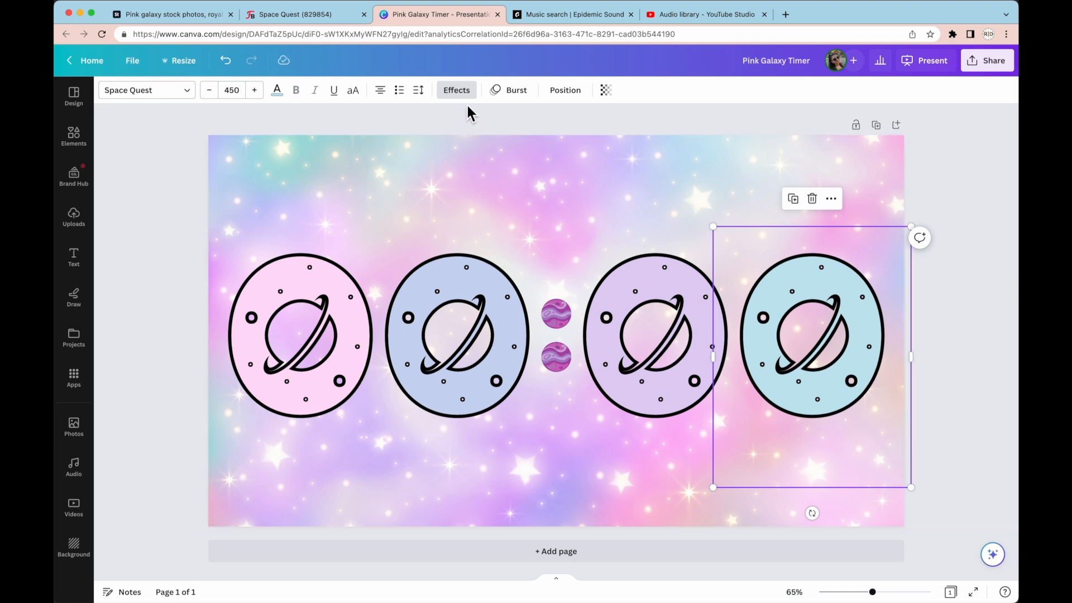
pyautogui.click(459, 89)
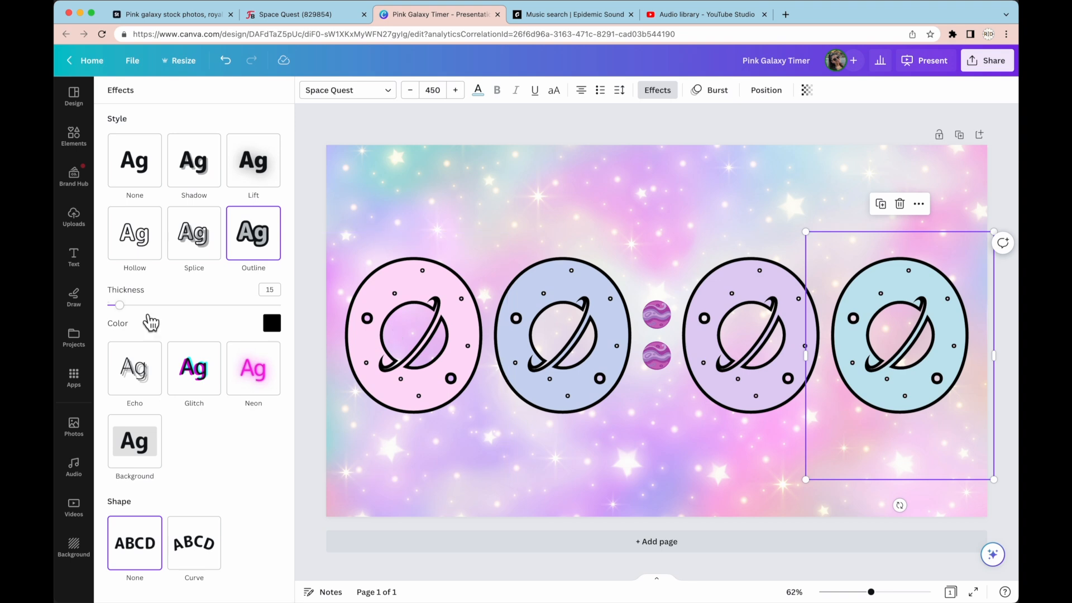
pyautogui.moveTo(120, 306)
pyautogui.mouseDown()
pyautogui.moveTo(197, 314)
pyautogui.moveTo(134, 316)
pyautogui.mouseUp()
pyautogui.click(369, 183)
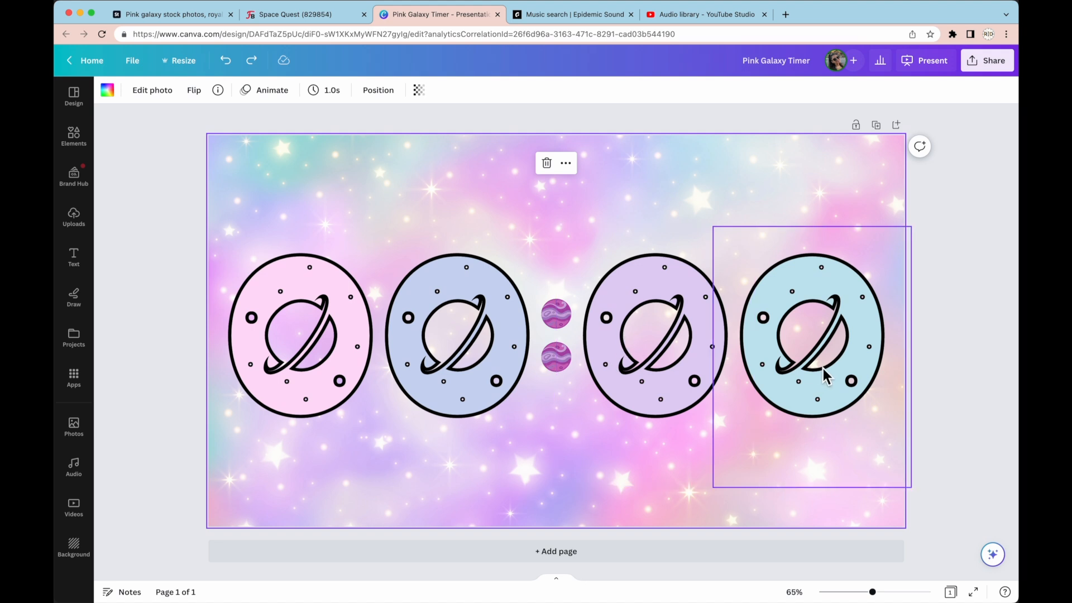
# Step: Look at the text animation options of the pink zero, and then at the page animations for the background
pyautogui.click(345, 348)
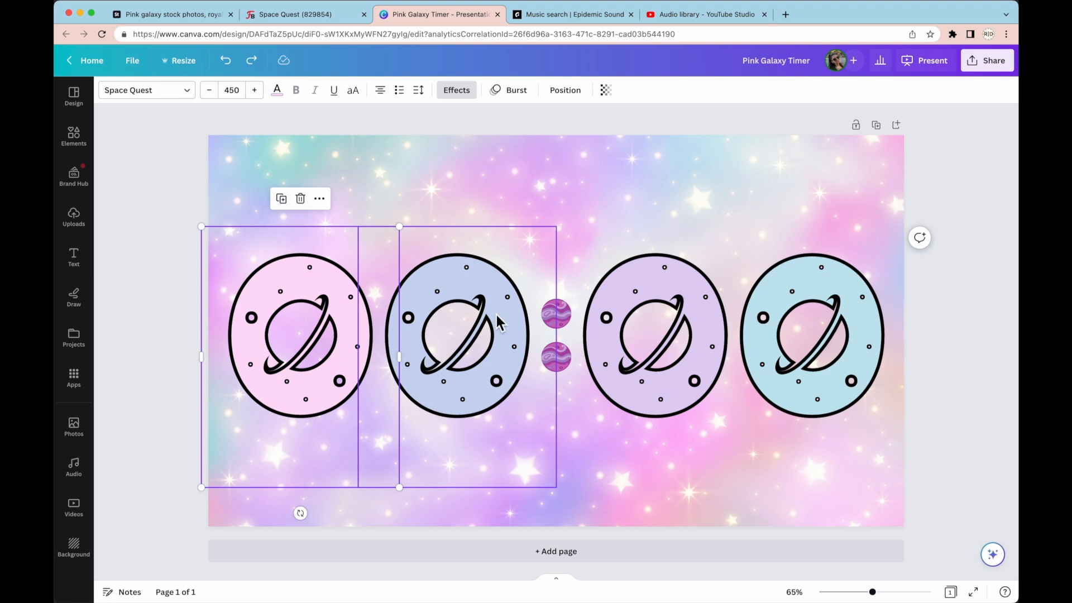
pyautogui.click(521, 94)
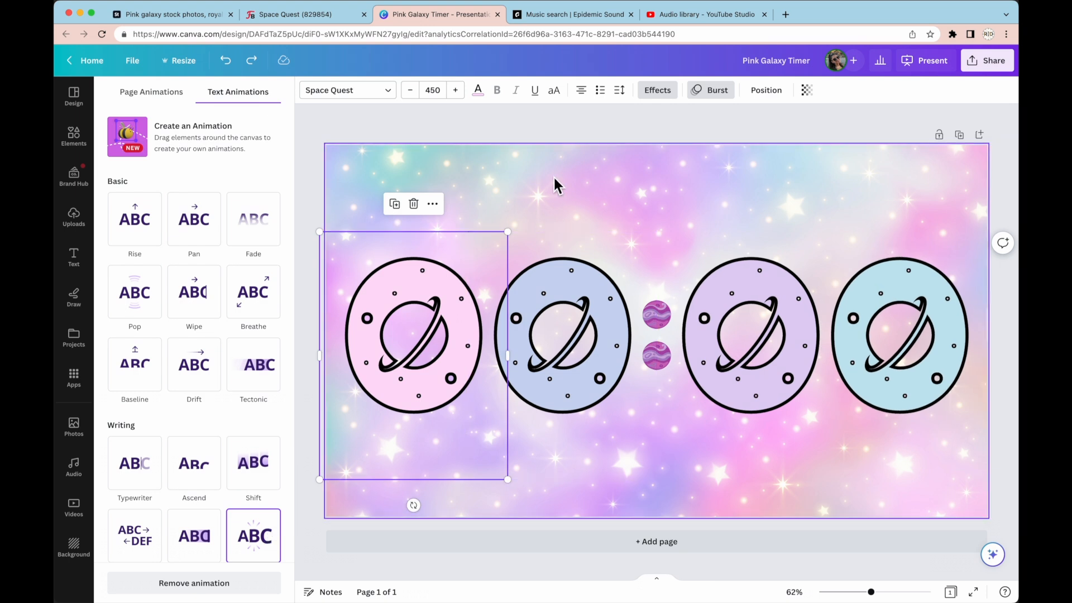
pyautogui.click(625, 185)
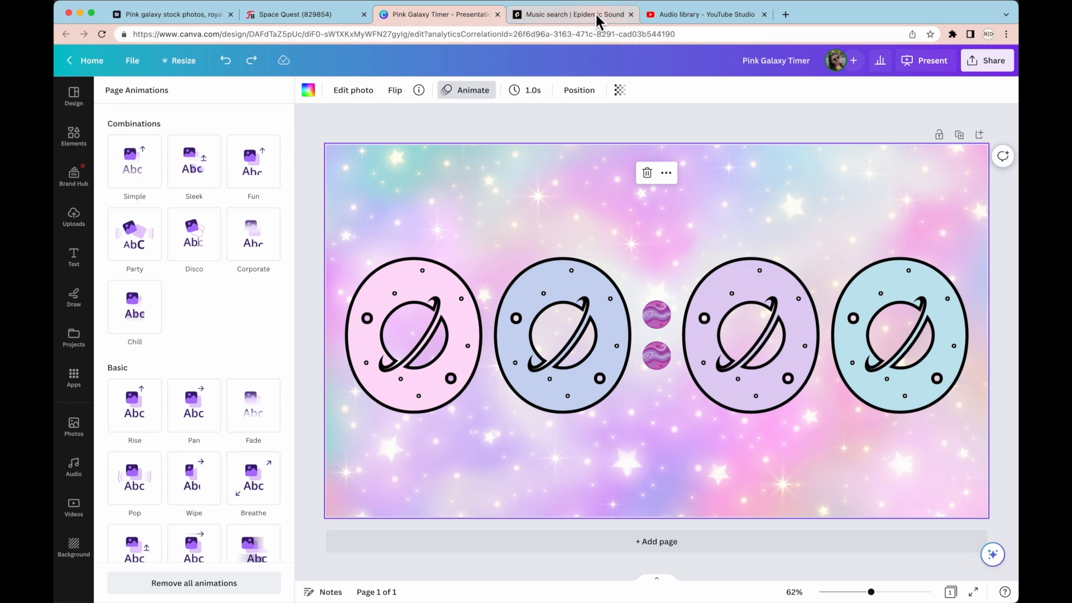
# Step: Switch to Epidemic Sound, search its sound effects for "twinkle", and go to the sound effect results
pyautogui.click(698, 19)
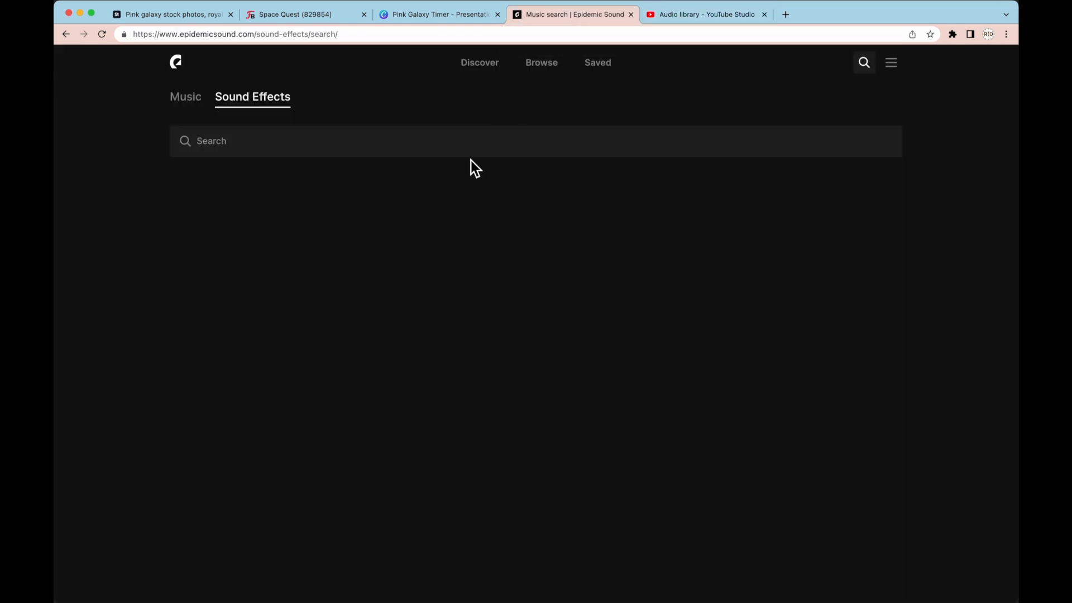
pyautogui.click(474, 149)
pyautogui.write('twi')
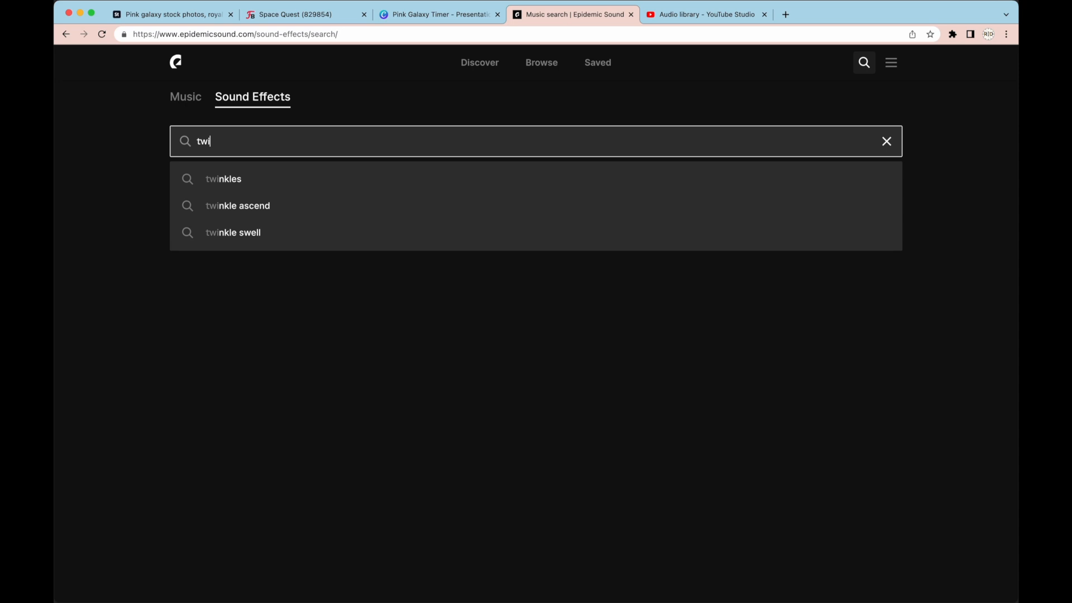
pyautogui.write('nkle')
pyautogui.press('Return')
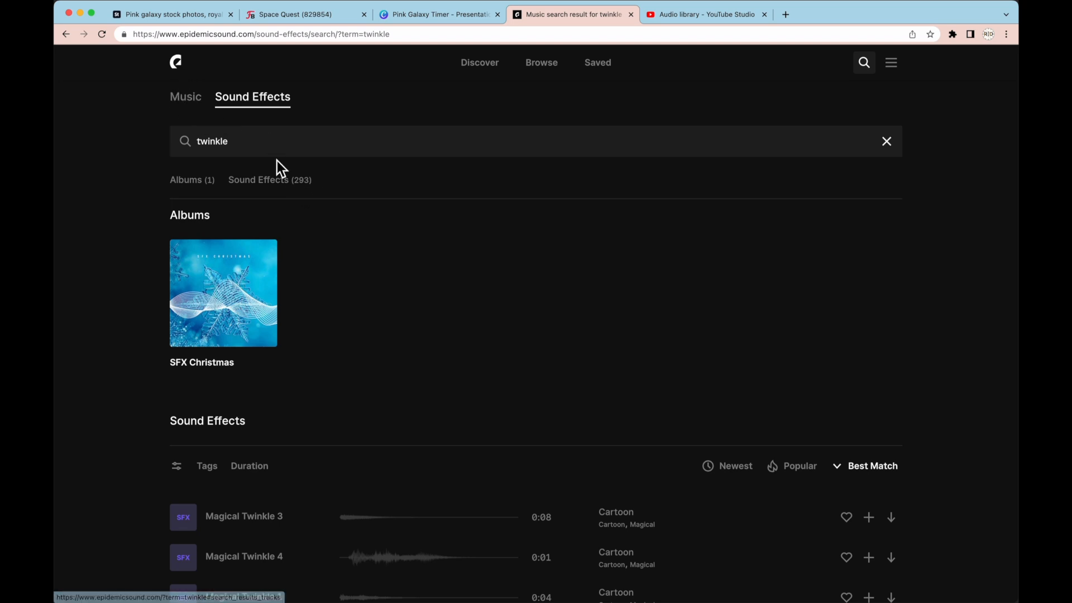
pyautogui.click(282, 184)
# Step: Switch to the YouTube Studio audio library, search its music for "twinkle", and show the sound effects list
pyautogui.click(723, 11)
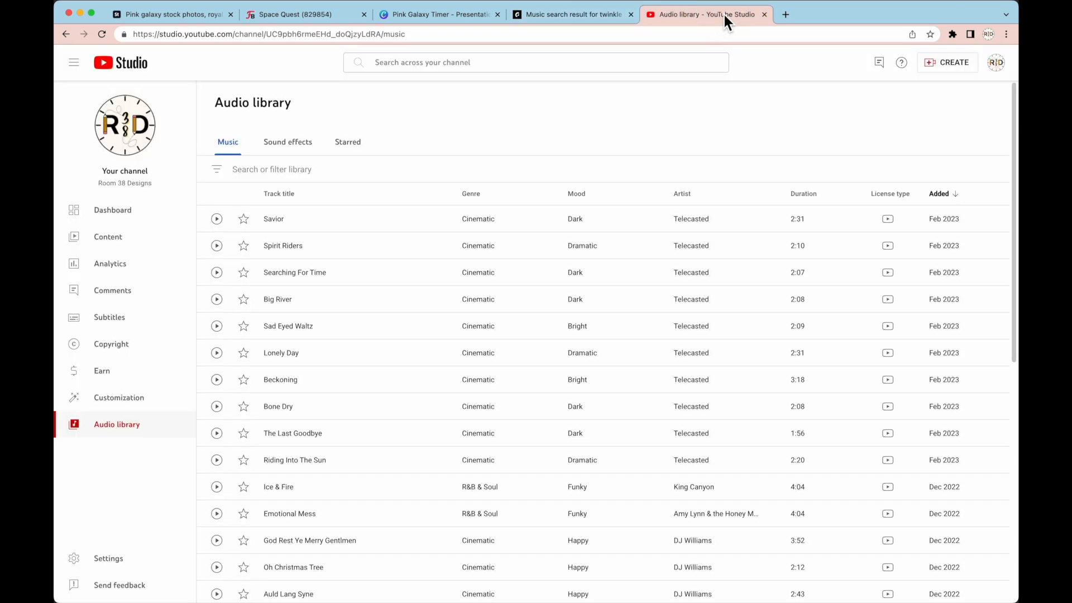
pyautogui.click(416, 173)
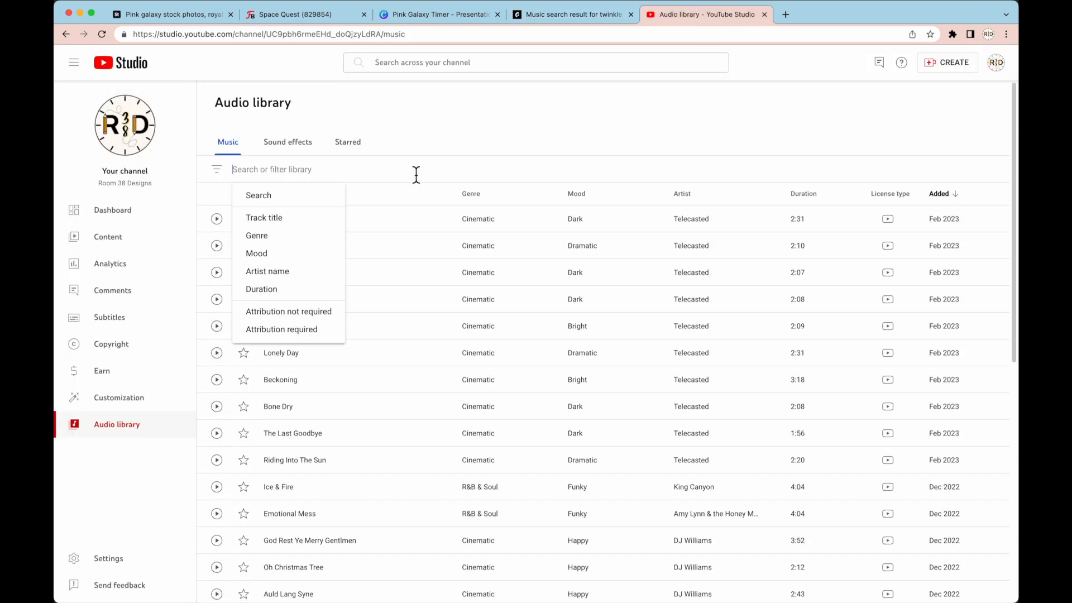
pyautogui.write('twinkle')
pyautogui.press('Return')
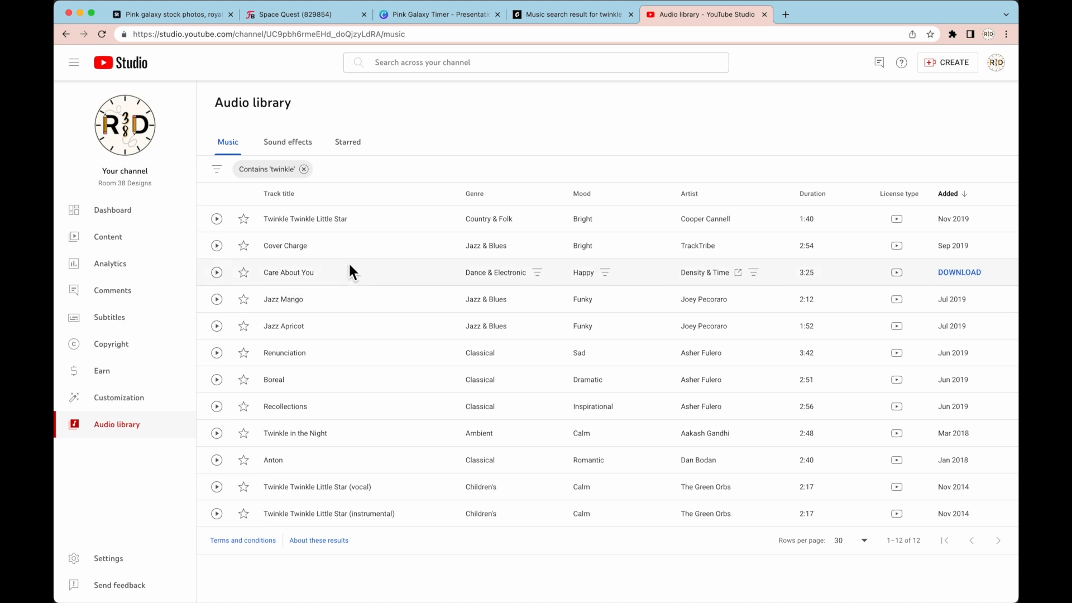
pyautogui.click(287, 143)
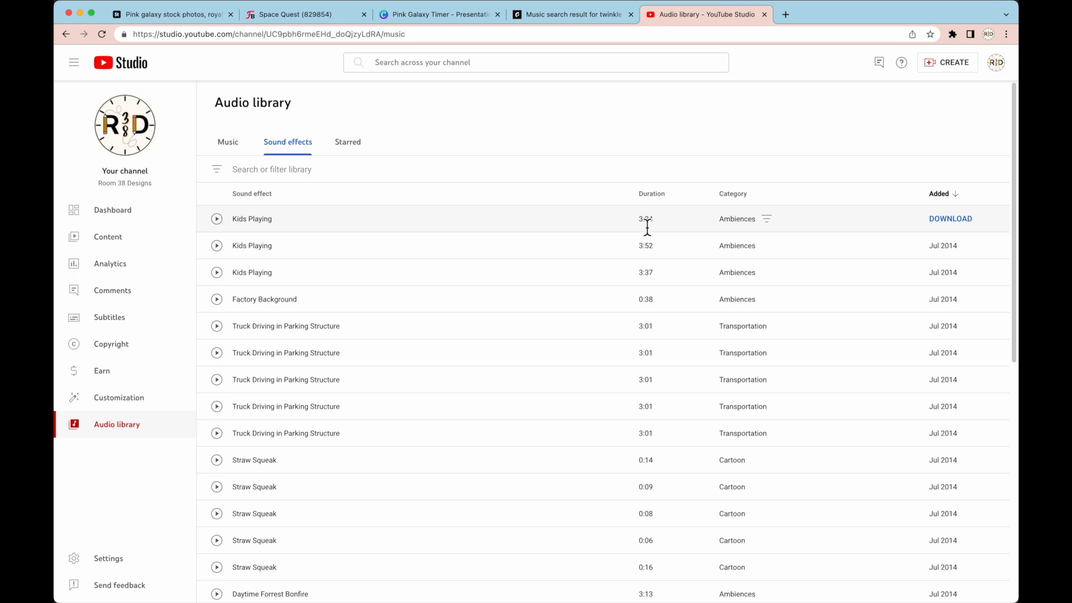
# Step: Revisit the Epidemic Sound results, then return to the Pink Galaxy Timer design in Canva and show its pages in grid view
pyautogui.click(606, 26)
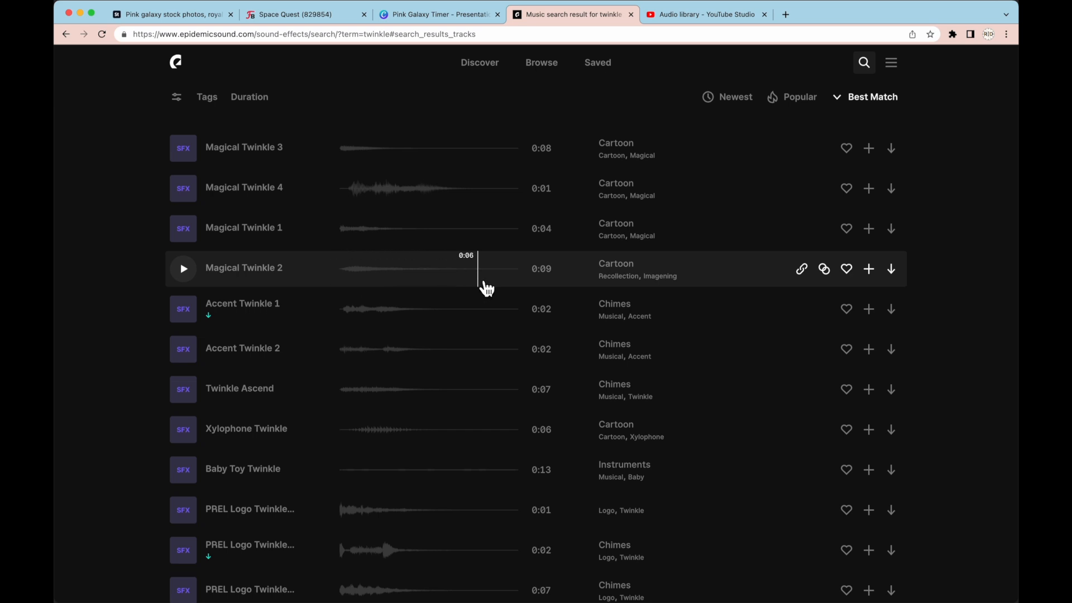
pyautogui.click(441, 17)
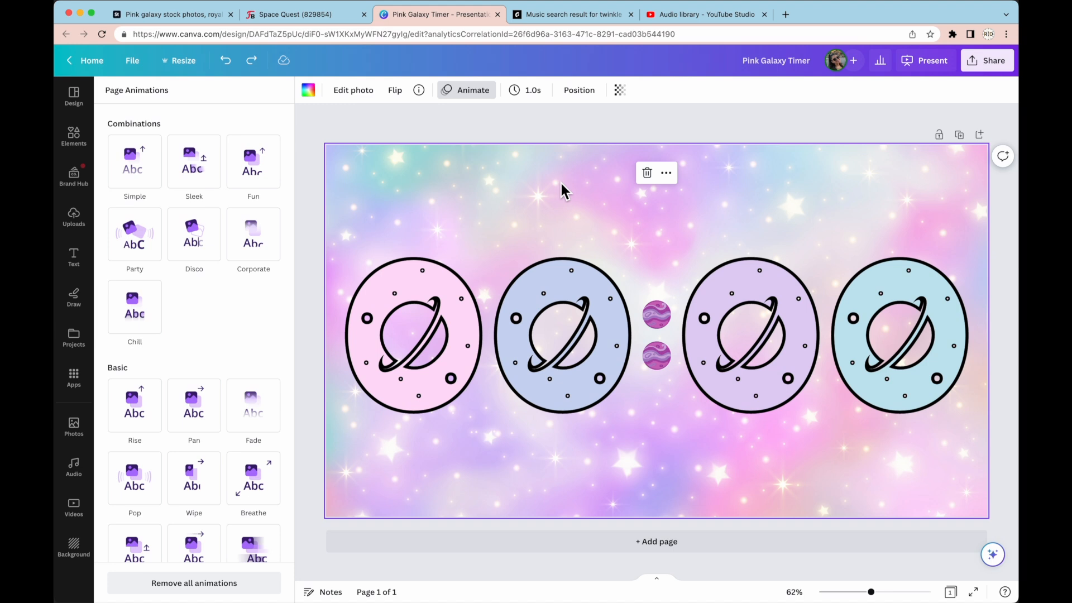
pyautogui.click(951, 592)
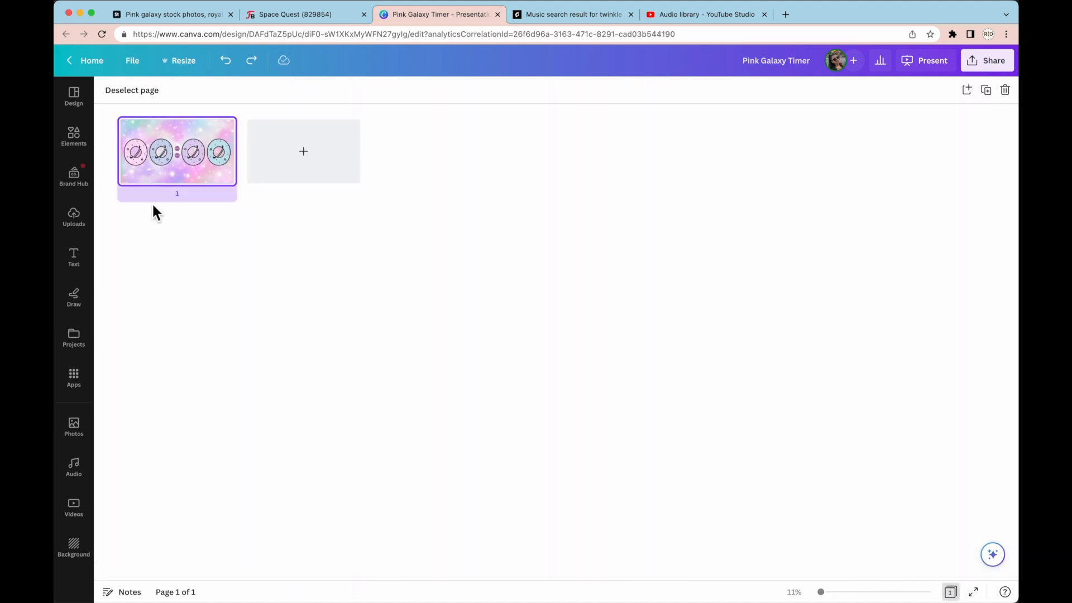
# Step: Duplicate the timer page repeatedly until the design has nine identical pages
pyautogui.press('super+d')
pyautogui.press('super+d')
pyautogui.press('super+d')
pyautogui.press('super+d')
pyautogui.press('super+d')
pyautogui.press('super+d')
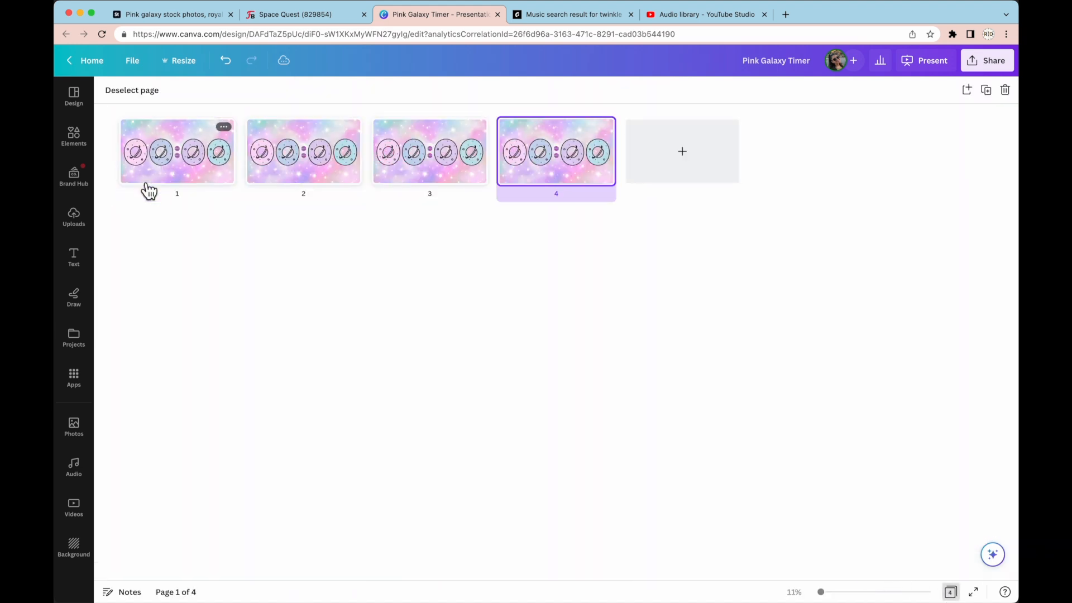
pyautogui.press('super+d')
pyautogui.press('super+d')
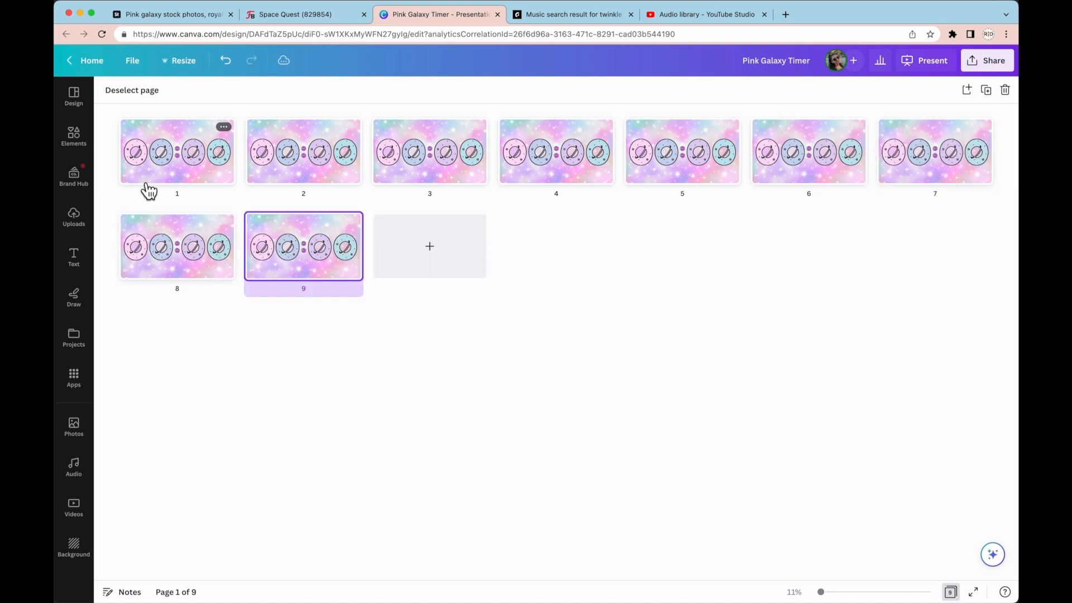
# Step: Select all nine timer pages and set the design's download file type to MP4 Video
pyautogui.moveTo(177, 316); pyautogui.dragTo(898, 151)
pyautogui.click(513, 314)
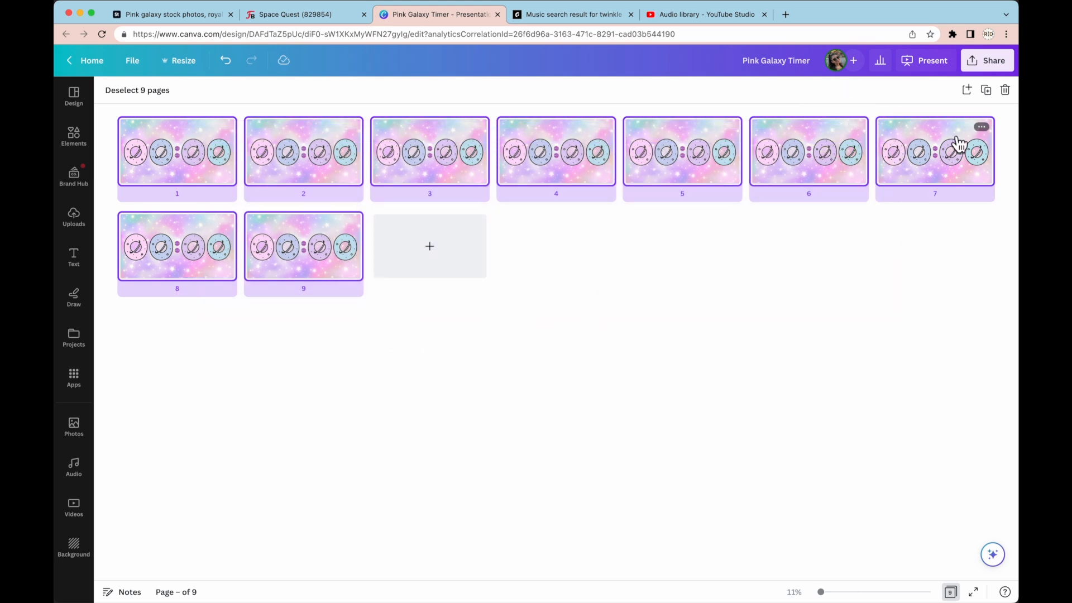
pyautogui.click(983, 69)
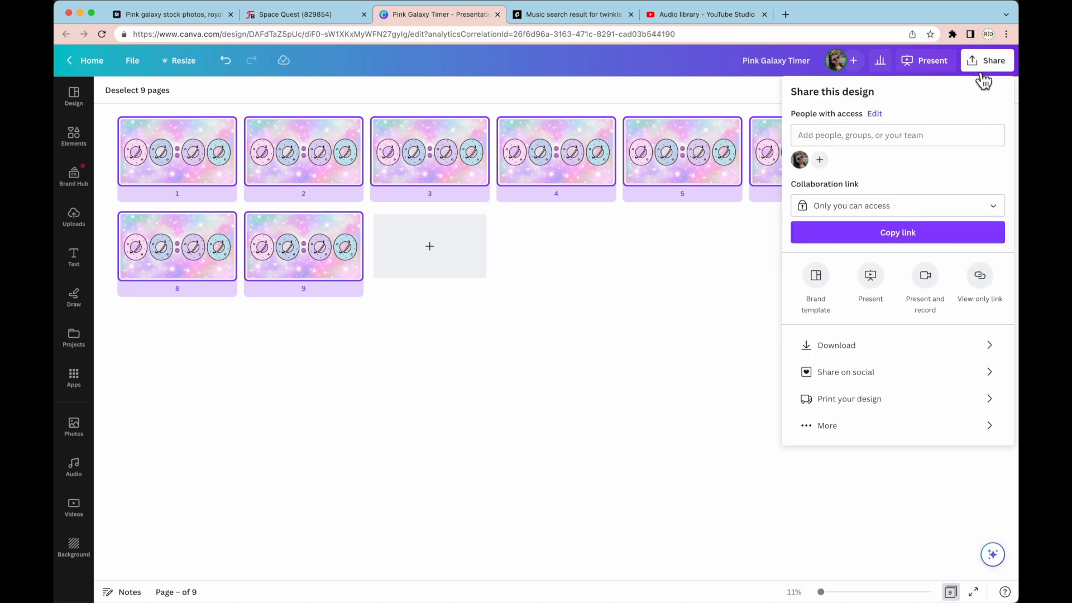
pyautogui.click(954, 360)
pyautogui.click(881, 148)
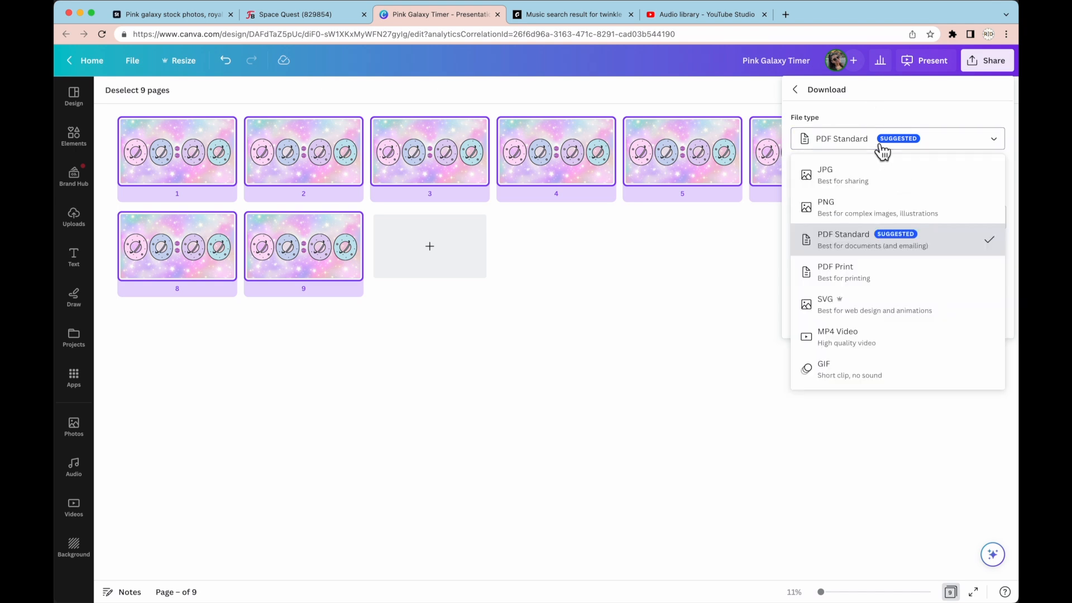
pyautogui.click(853, 347)
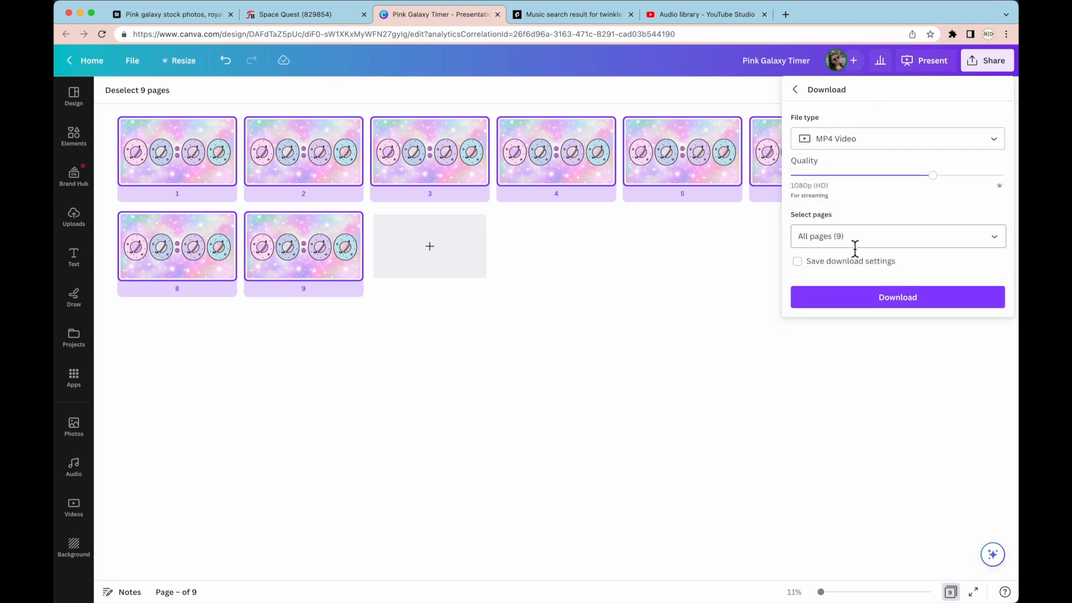
# Step: Revisit the pink galaxy background on Adobe Stock and the Space Quest font page, and return to the Pink Galaxy Timer design in Canva
pyautogui.click(172, 17)
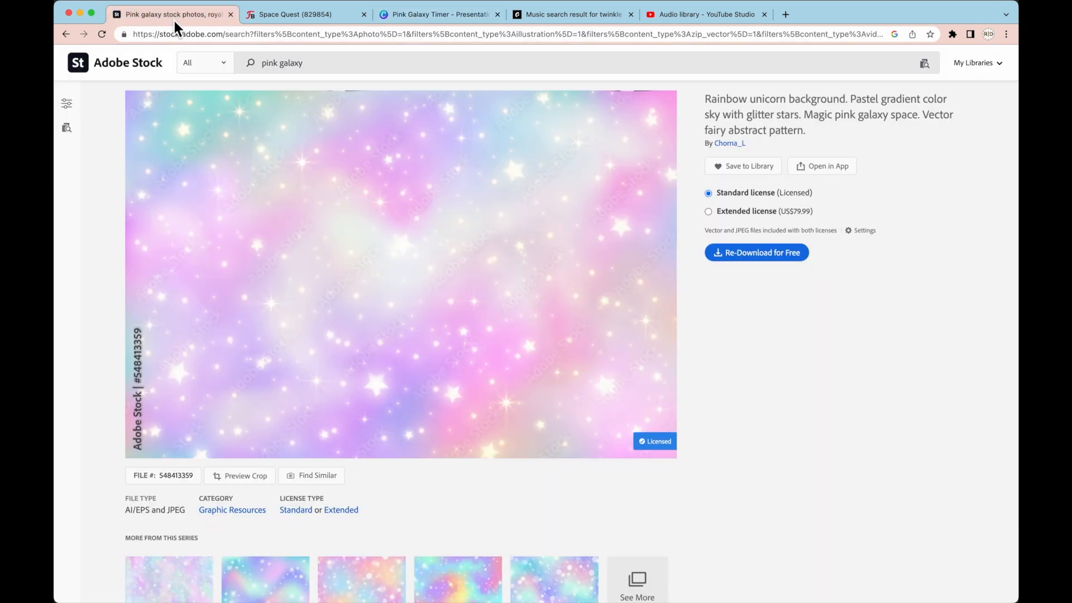
pyautogui.click(267, 14)
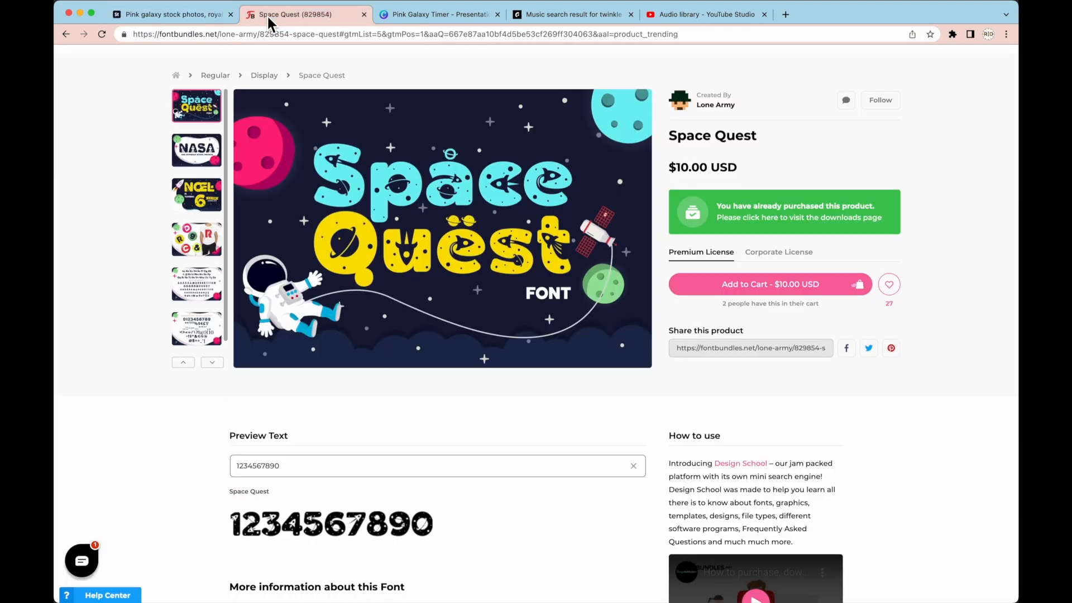
pyautogui.click(404, 16)
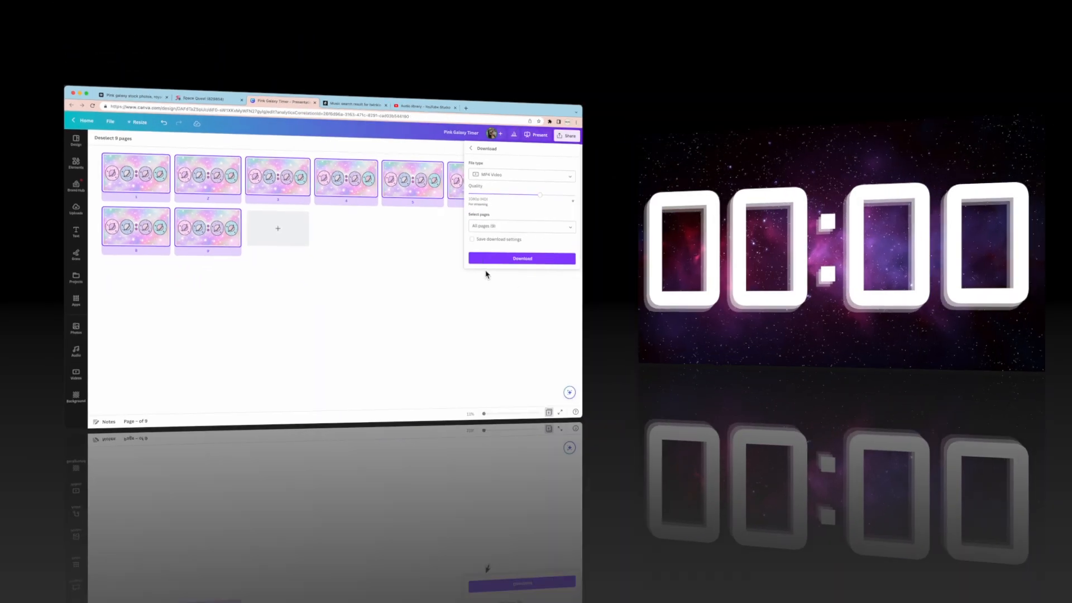